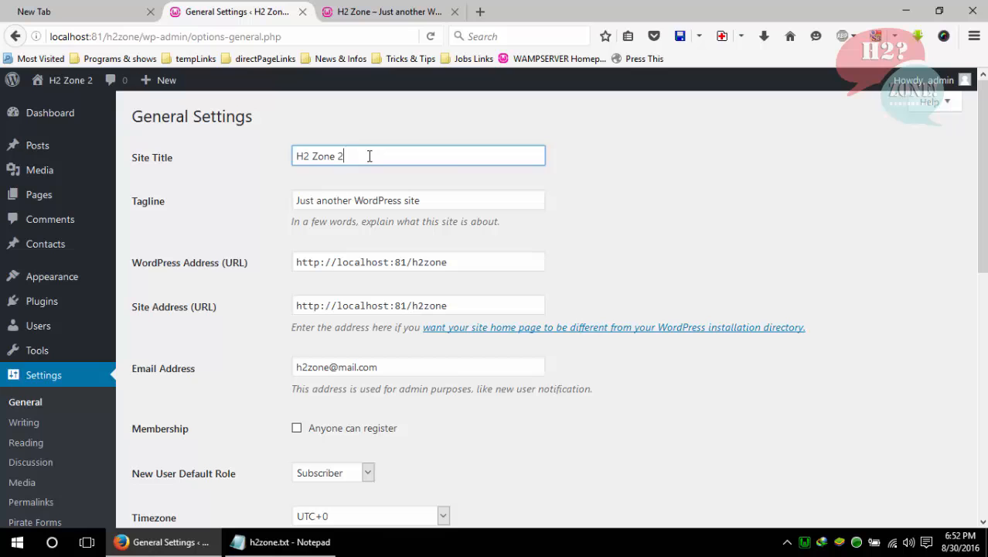
Change the site tagline to "Just another WordPress site 2" and save the general settings
{"action": "left_click", "coordinate": [438, 202]}
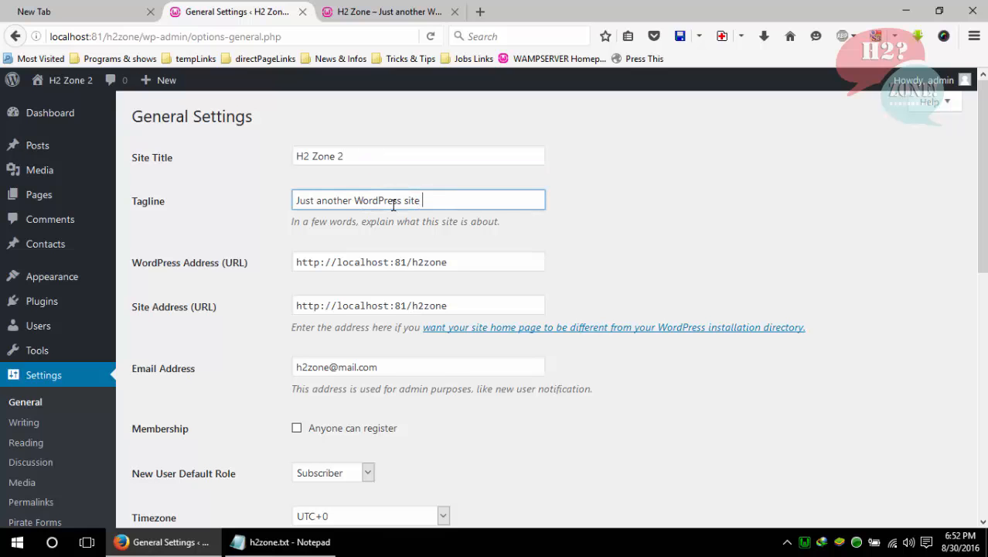
{"action": "type", "text": "2"}
{"action": "scroll", "coordinate": [963, 232], "scroll_direction": "down", "scroll_amount": 7}
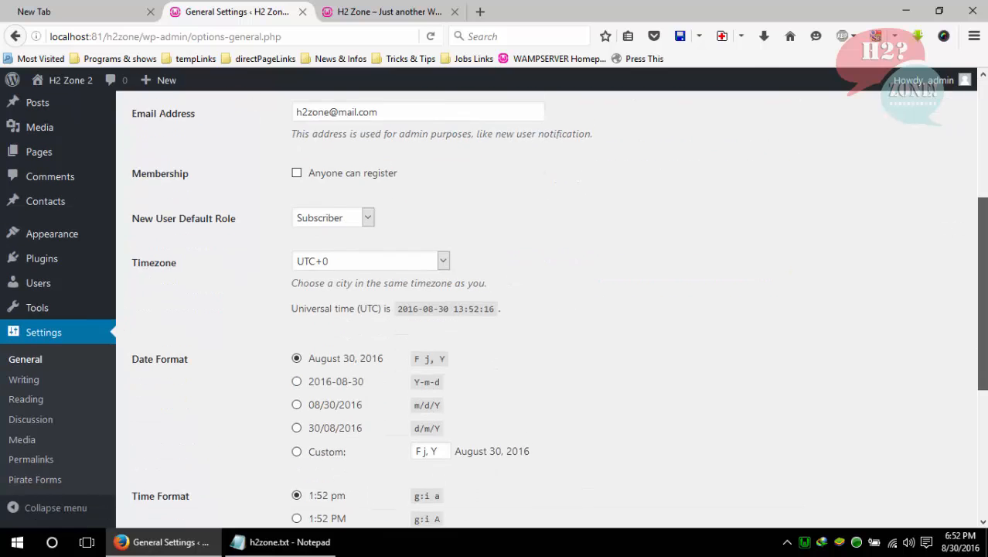
{"action": "left_click", "coordinate": [184, 458]}
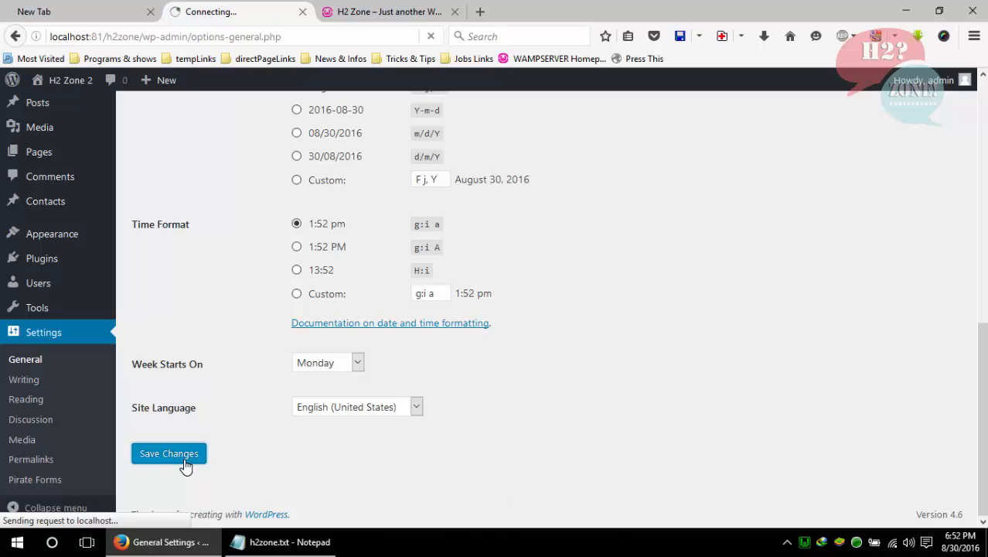
Reload the site's front page to check its title and tagline, and return to the general settings
{"action": "left_click", "coordinate": [347, 11]}
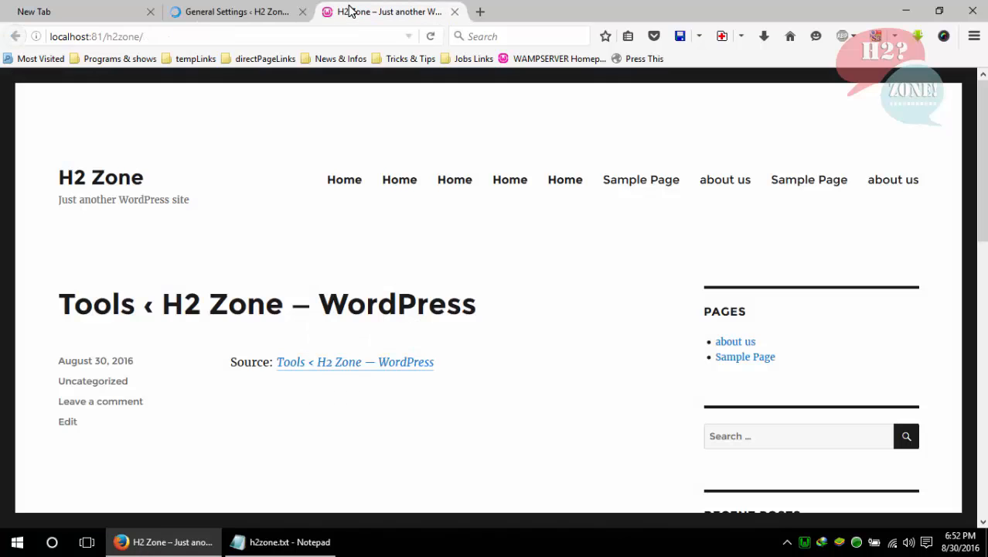
{"action": "left_click", "coordinate": [430, 38]}
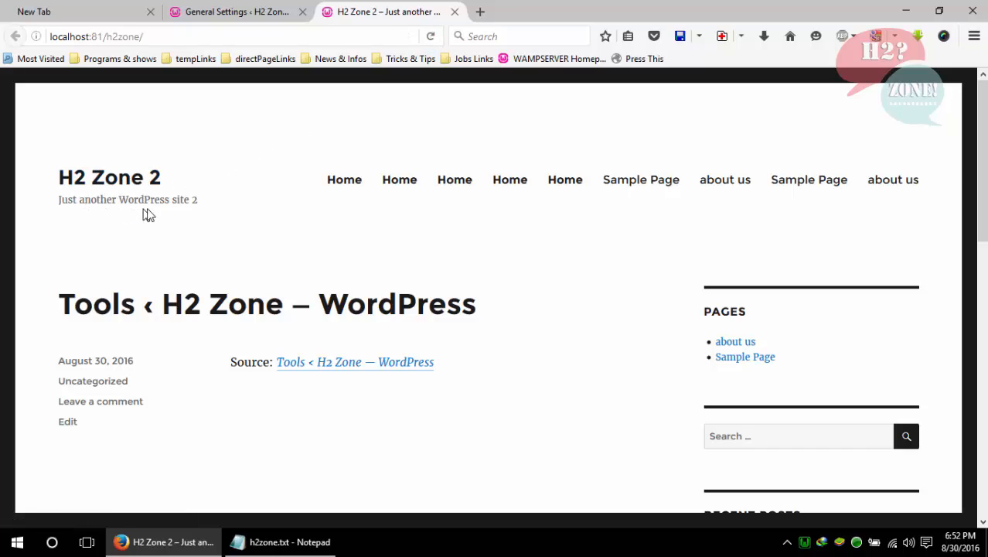
{"action": "left_click", "coordinate": [280, 11]}
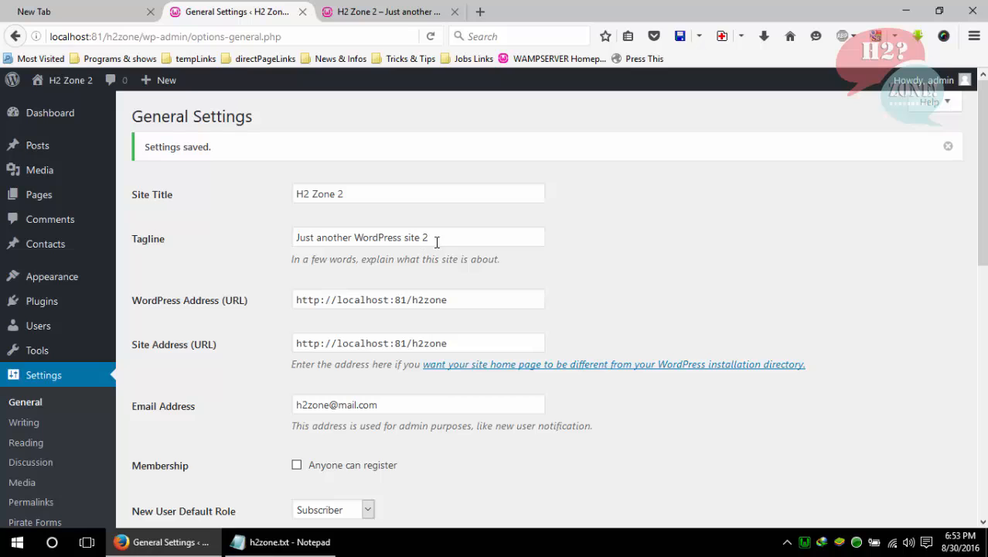
Compare the h2zone folder in the WordPress Address with the project list on the WAMPSERVER homepage
{"action": "scroll", "coordinate": [918, 242], "scroll_direction": "down", "scroll_amount": 2}
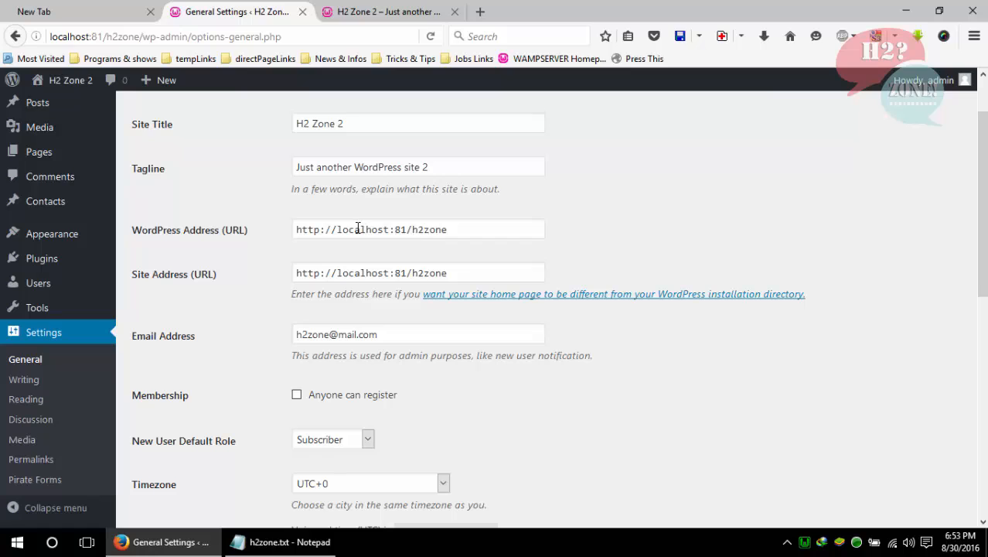
{"action": "left_click_drag", "start_coordinate": [298, 230], "coordinate": [412, 229]}
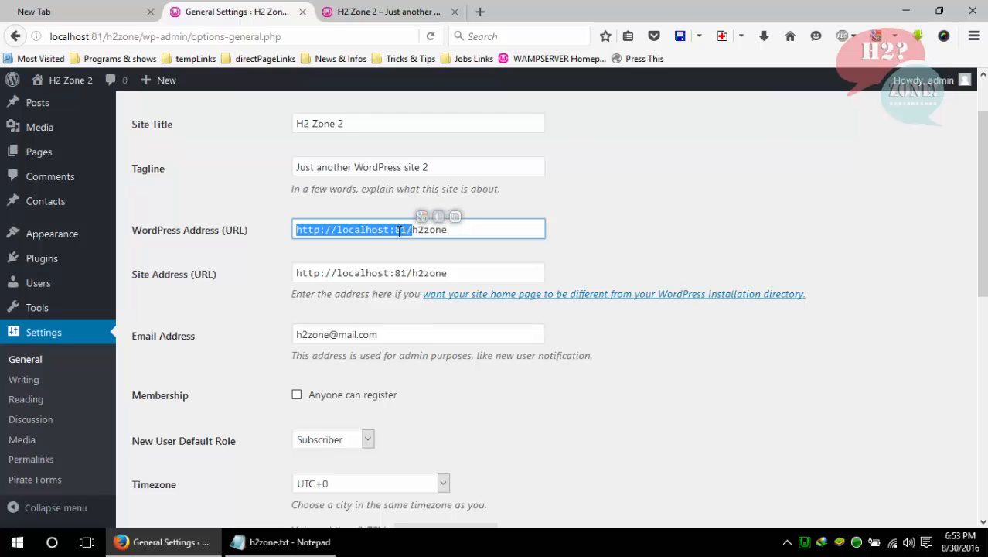
{"action": "left_click", "coordinate": [425, 230]}
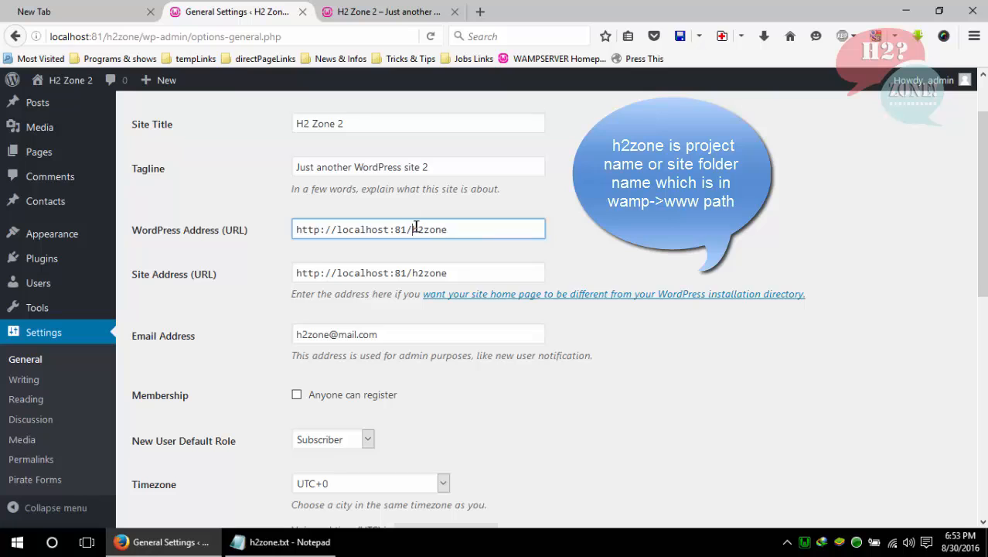
{"action": "left_click_drag", "start_coordinate": [413, 230], "coordinate": [450, 229]}
{"action": "left_click", "coordinate": [804, 541]}
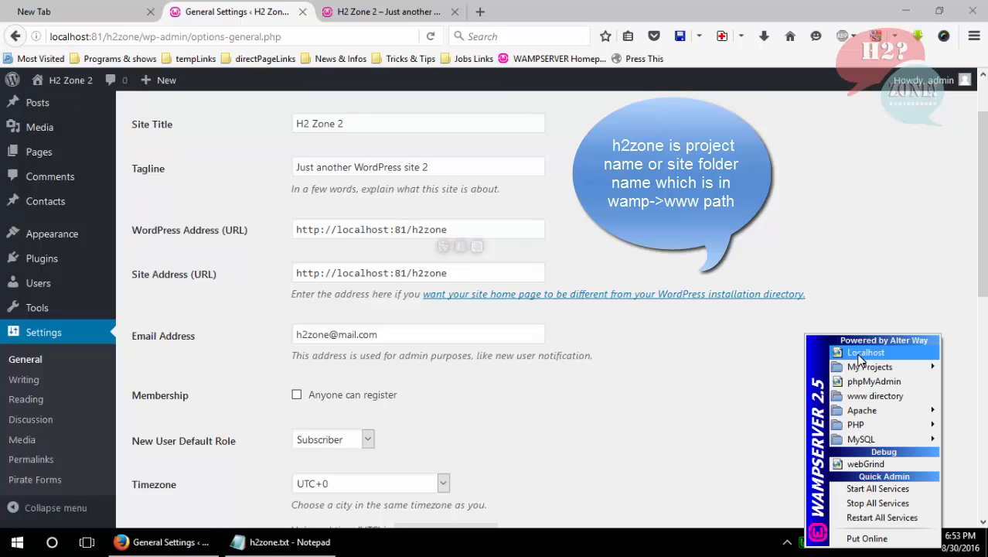
{"action": "left_click", "coordinate": [860, 356]}
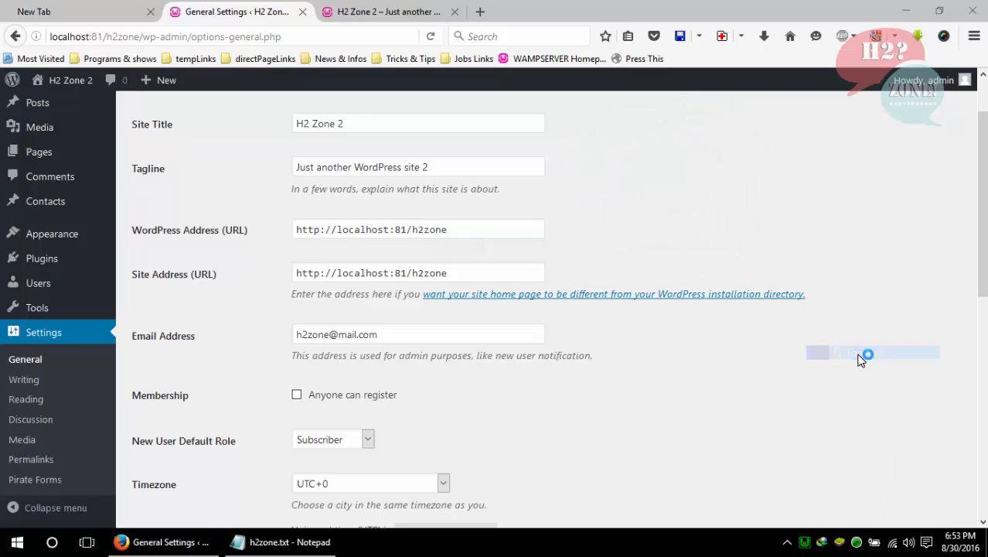
{"action": "scroll", "coordinate": [871, 310], "scroll_direction": "down", "scroll_amount": 2}
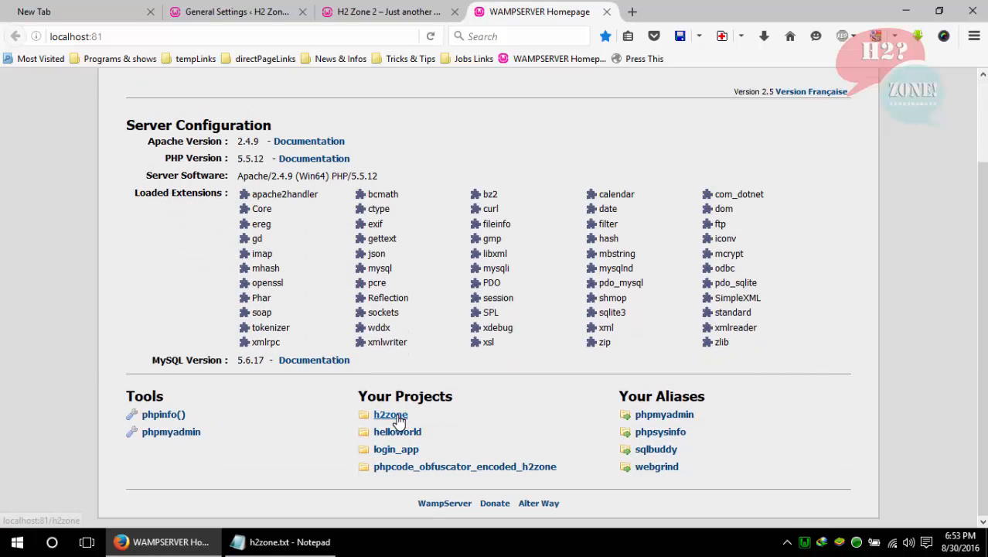
{"action": "left_click", "coordinate": [228, 12]}
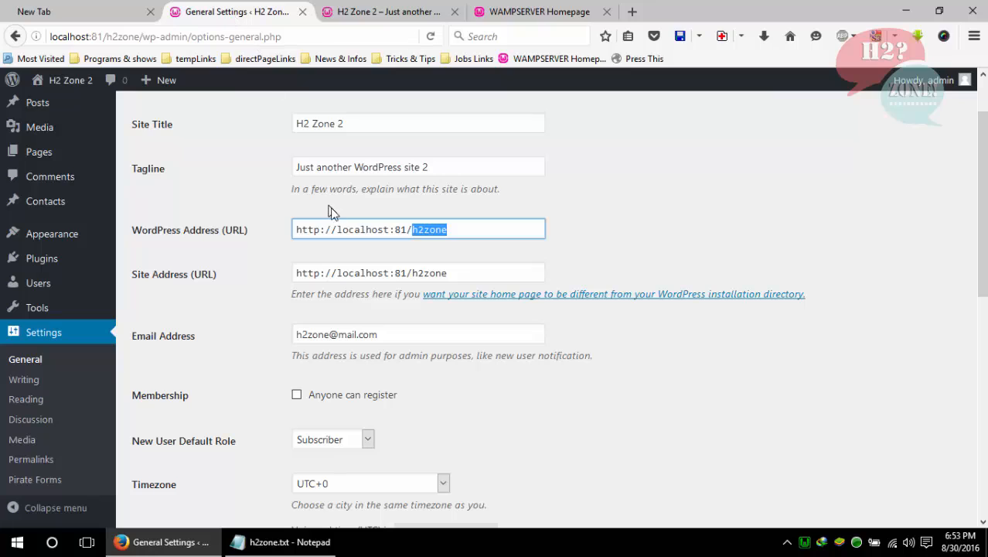
Examine the parts of the WordPress Address and compare it with the Site Address
{"action": "double_click", "coordinate": [434, 229]}
{"action": "left_click", "coordinate": [325, 229]}
{"action": "triple_click", "coordinate": [300, 229]}
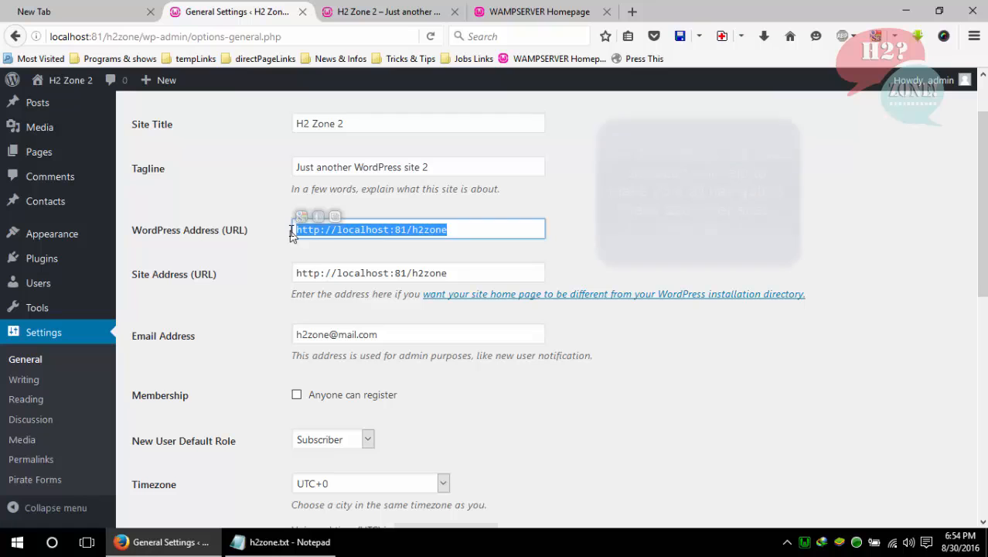
{"action": "triple_click", "coordinate": [288, 275]}
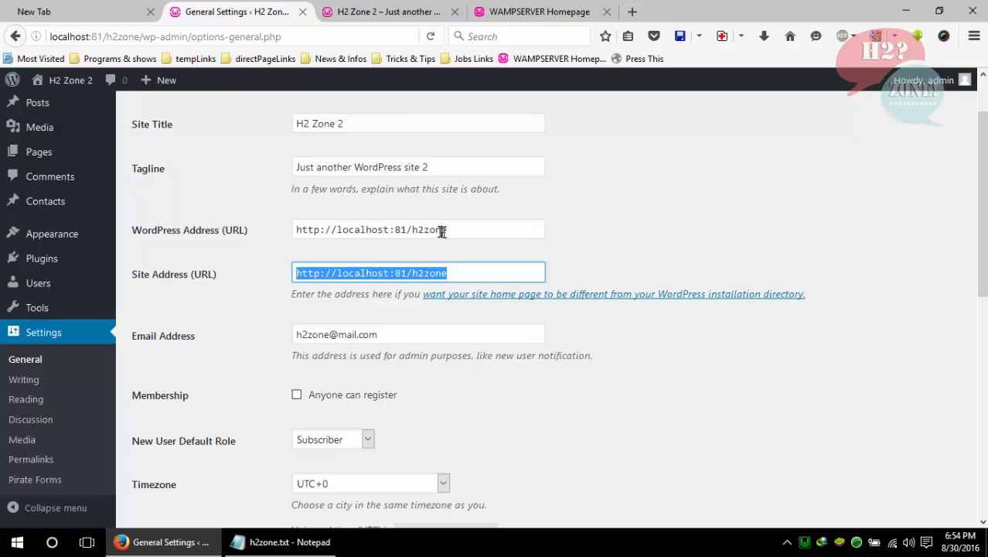
{"action": "triple_click", "coordinate": [404, 229]}
{"action": "left_click", "coordinate": [404, 228]}
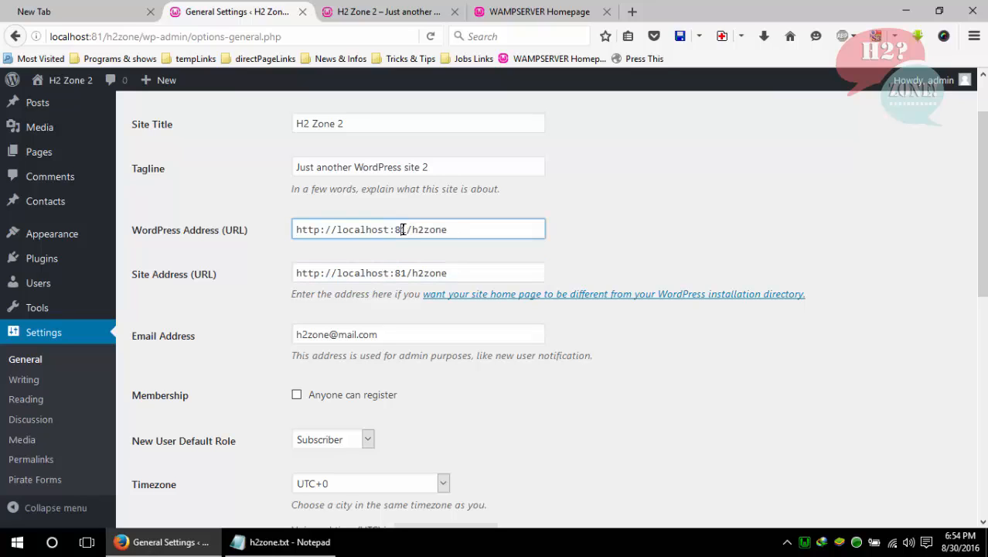
Try to replace localhost:81 with abc.com in the WordPress Address
{"action": "left_click_drag", "start_coordinate": [406, 230], "coordinate": [297, 229]}
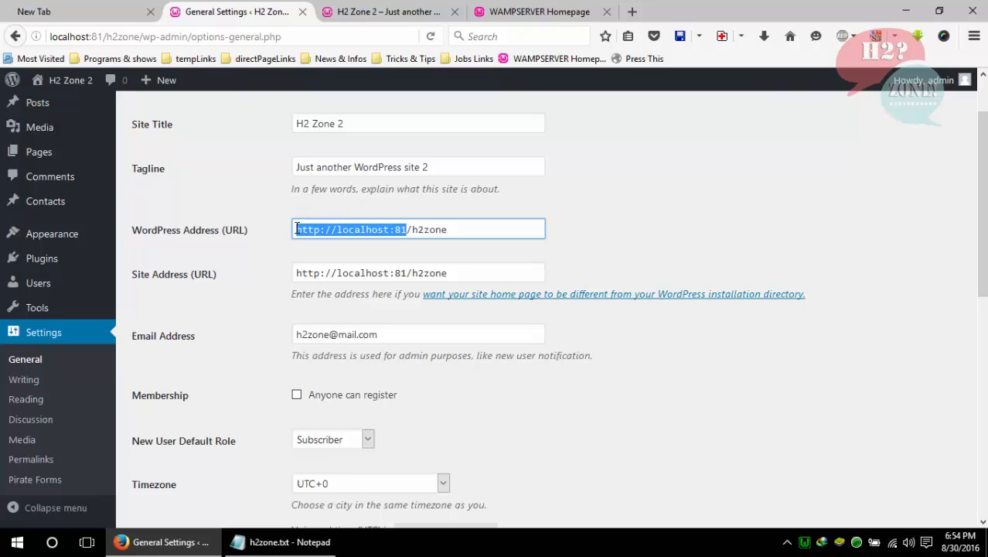
{"action": "key", "text": "Right"}
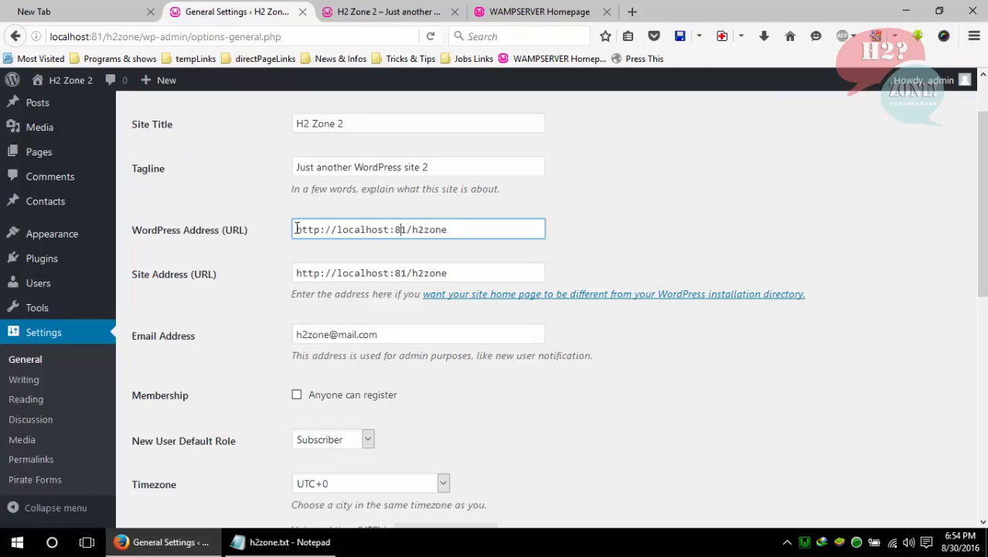
{"action": "key", "text": "Delete"}
{"action": "key", "text": "BackSpace"}
{"action": "key", "text": "BackSpace"}
{"action": "key", "text": "BackSpace"}
{"action": "key", "text": "BackSpace"}
{"action": "key", "text": "BackSpace"}
{"action": "key", "text": "BackSpace"}
{"action": "key", "text": "BackSpace"}
{"action": "key", "text": "BackSpace"}
{"action": "key", "text": "BackSpace"}
{"action": "key", "text": "BackSpace"}
{"action": "key", "text": "BackSpace"}
{"action": "type", "text": "abc"}
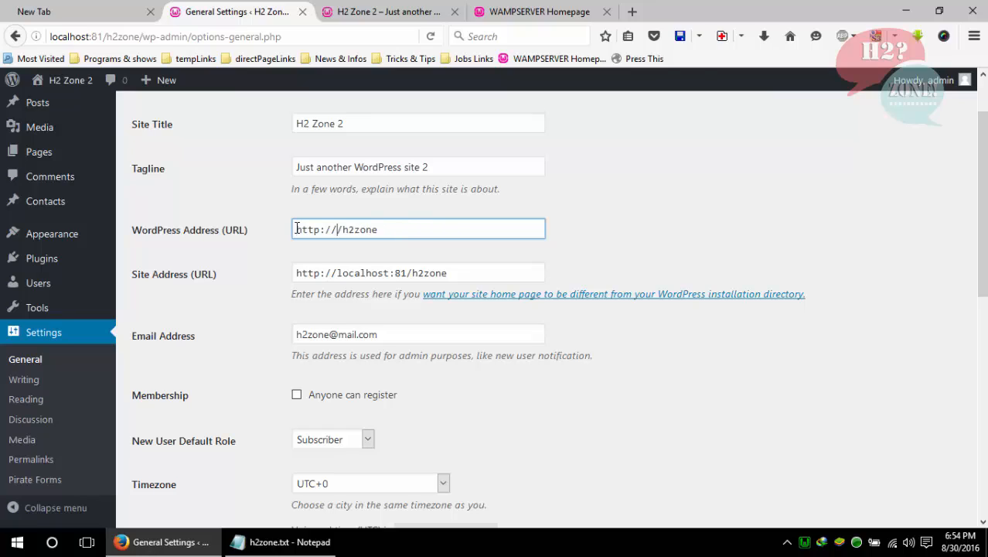
{"action": "type", "text": ".com"}
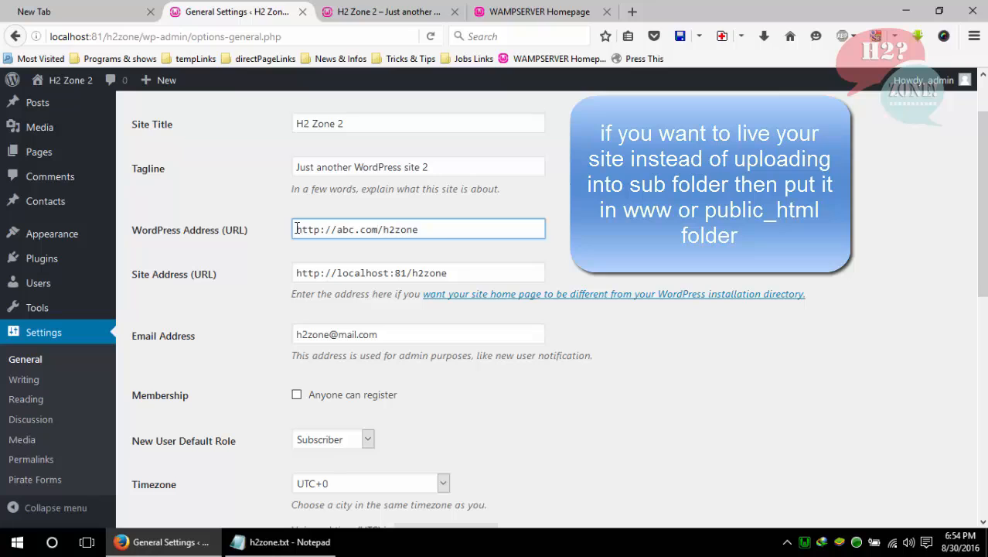
Try to remove the /h2zone folder from the end of the WordPress Address
{"action": "key", "text": "shift+Right"}
{"action": "key", "text": "shift+Right"}
{"action": "key", "text": "shift+Right"}
{"action": "key", "text": "shift+Right"}
{"action": "key", "text": "shift+Right"}
{"action": "key", "text": "shift+Right"}
{"action": "key", "text": "shift+Right"}
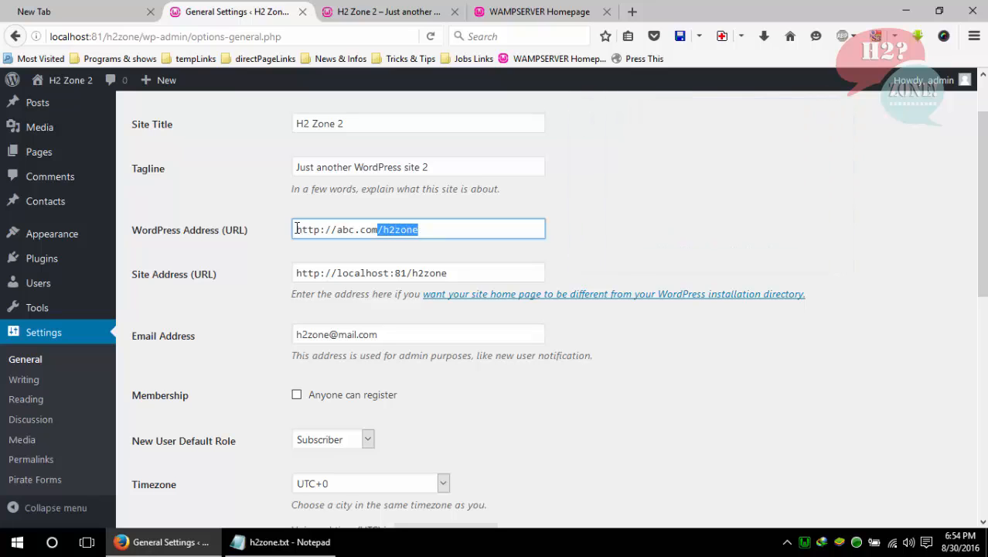
{"action": "key", "text": "Delete"}
{"action": "left_click", "coordinate": [424, 269]}
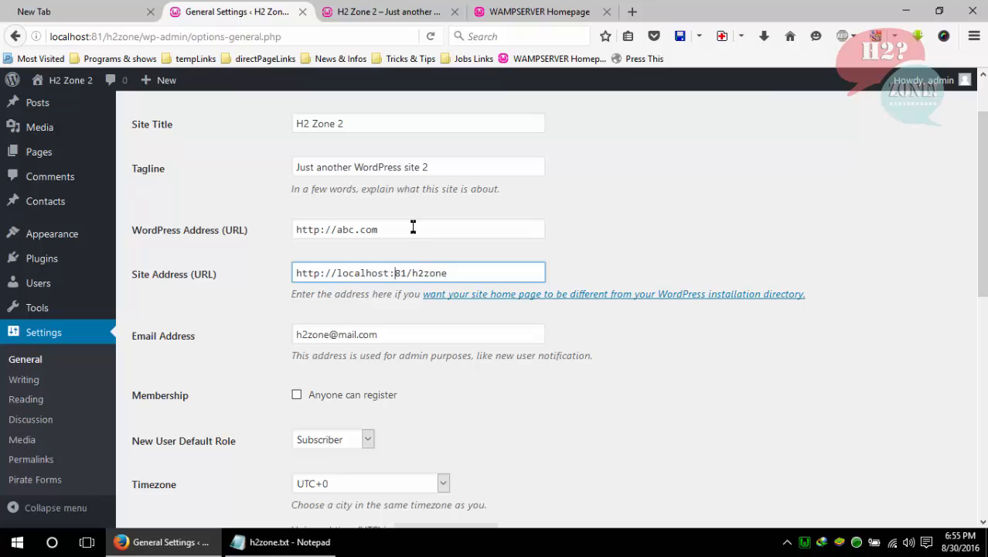
Undo the edits made to the WordPress Address
{"action": "left_click", "coordinate": [413, 229]}
{"action": "key", "text": "ctrl+z"}
{"action": "key", "text": "ctrl+z"}
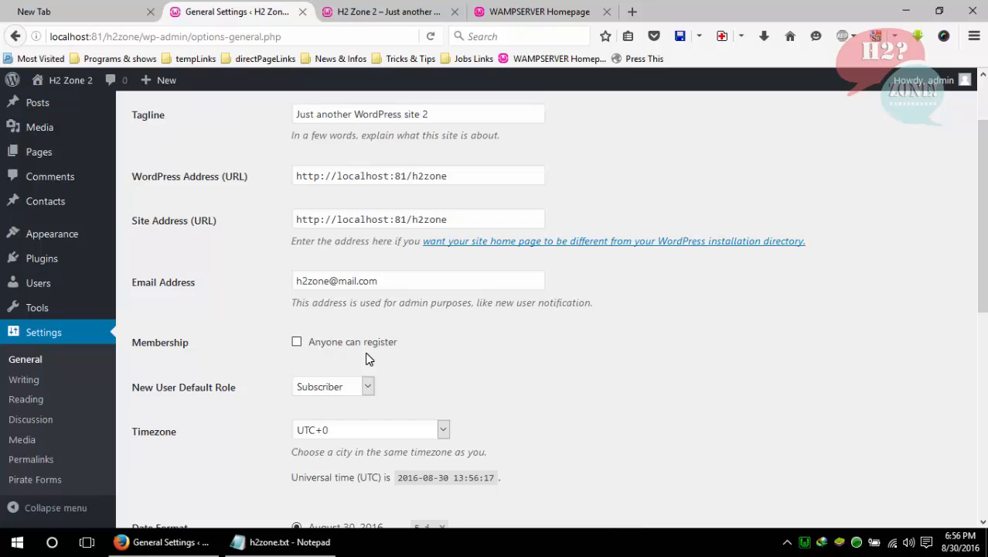
Examine the available default roles for new users and the timezone, date, time, week start and language settings
{"action": "scroll", "coordinate": [616, 294], "scroll_direction": "down", "scroll_amount": 2}
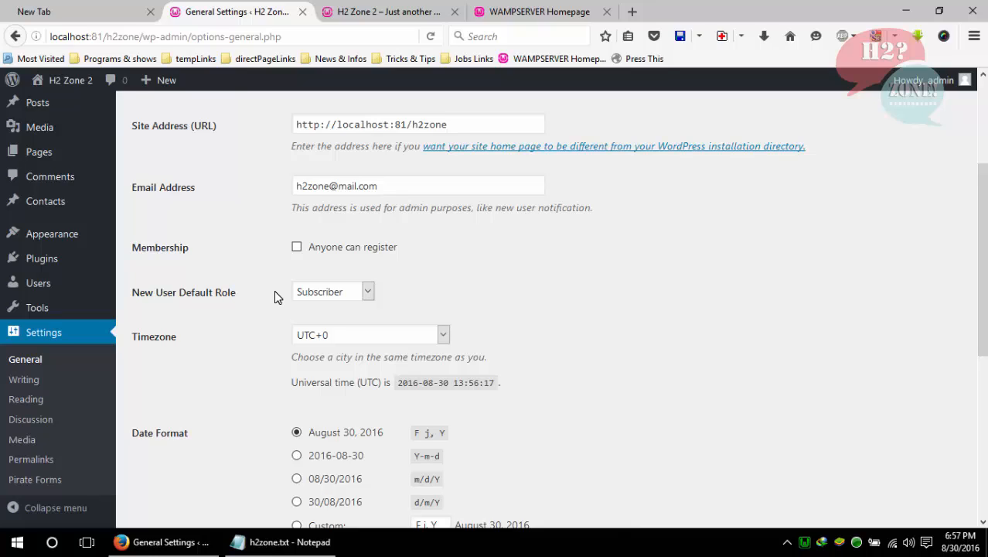
{"action": "left_click", "coordinate": [328, 292]}
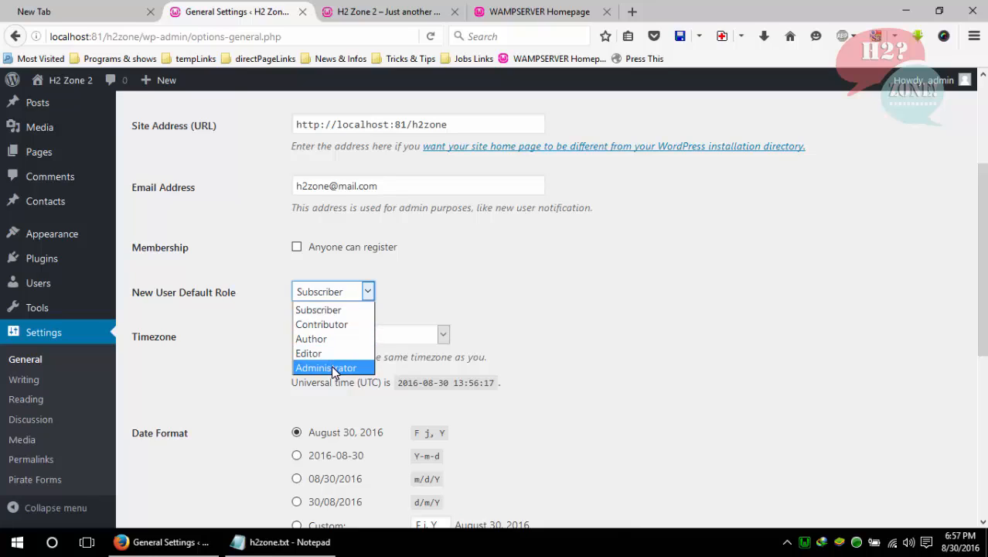
{"action": "left_click", "coordinate": [499, 298]}
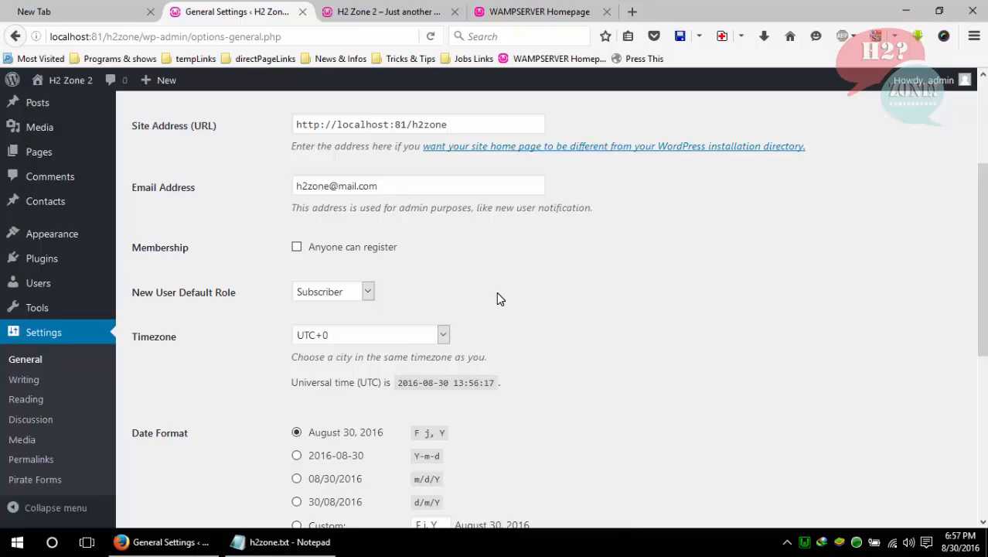
{"action": "left_click", "coordinate": [367, 292]}
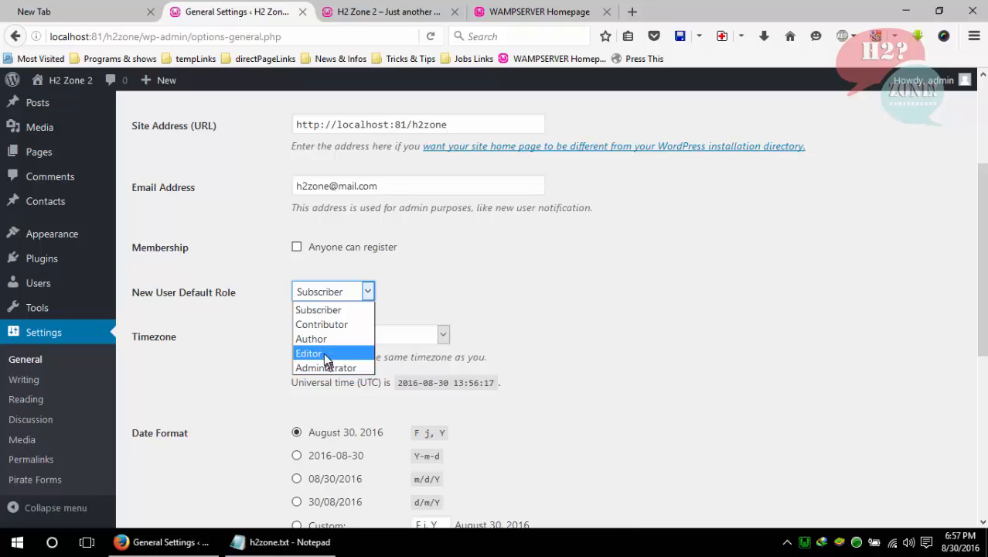
{"action": "left_click", "coordinate": [444, 326]}
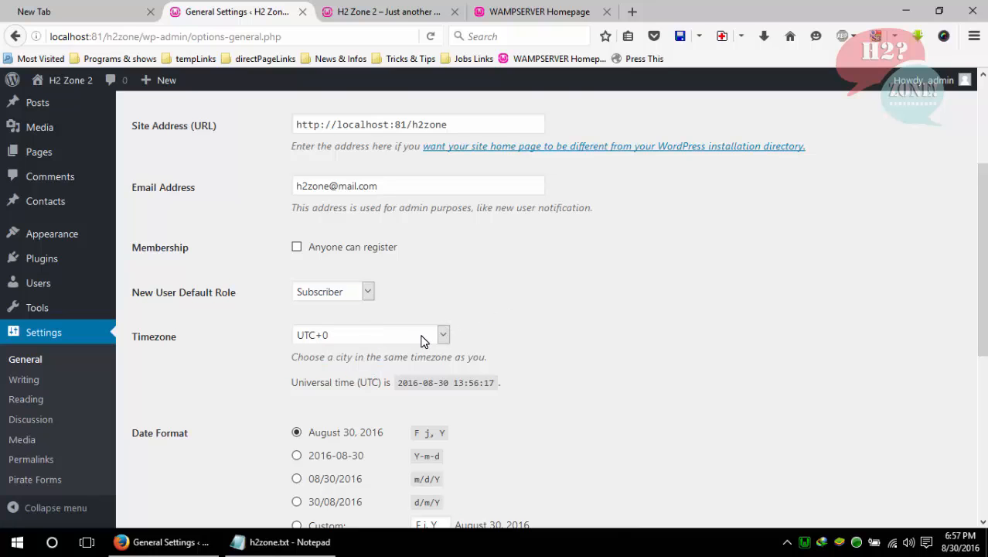
{"action": "scroll", "coordinate": [482, 248], "scroll_direction": "down", "scroll_amount": 3}
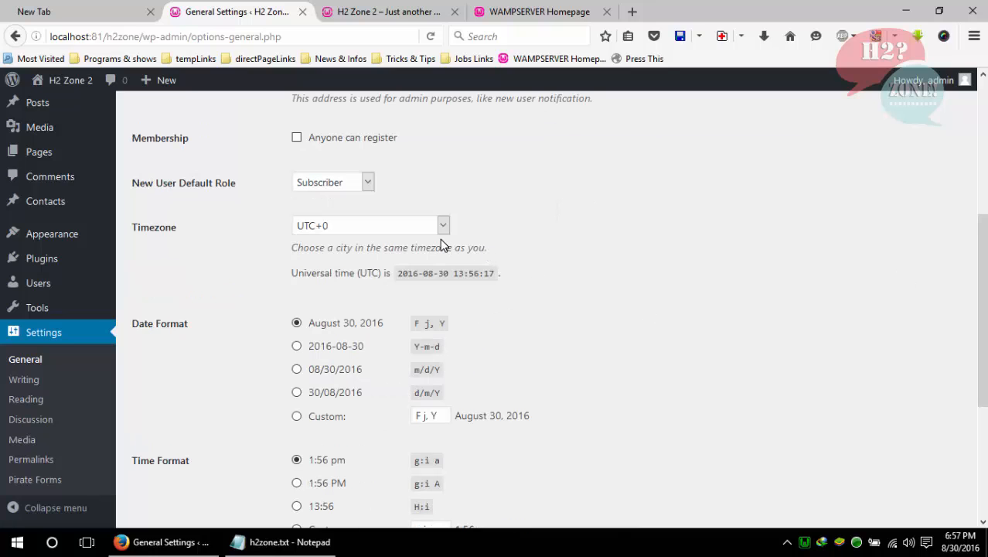
{"action": "scroll", "coordinate": [440, 239], "scroll_direction": "down", "scroll_amount": 2}
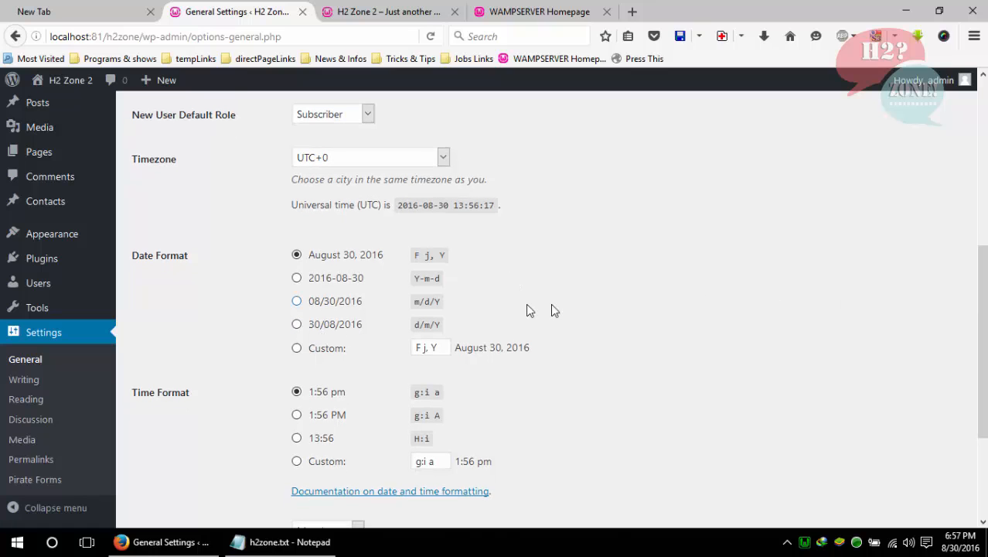
{"action": "left_click_drag", "start_coordinate": [985, 326], "coordinate": [985, 389]}
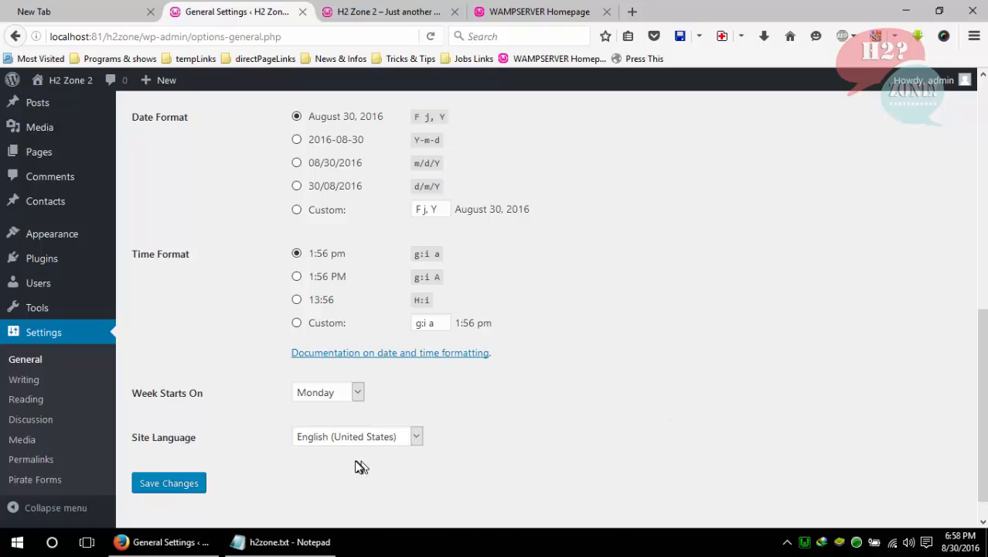
{"action": "left_click_drag", "start_coordinate": [983, 393], "coordinate": [981, 408]}
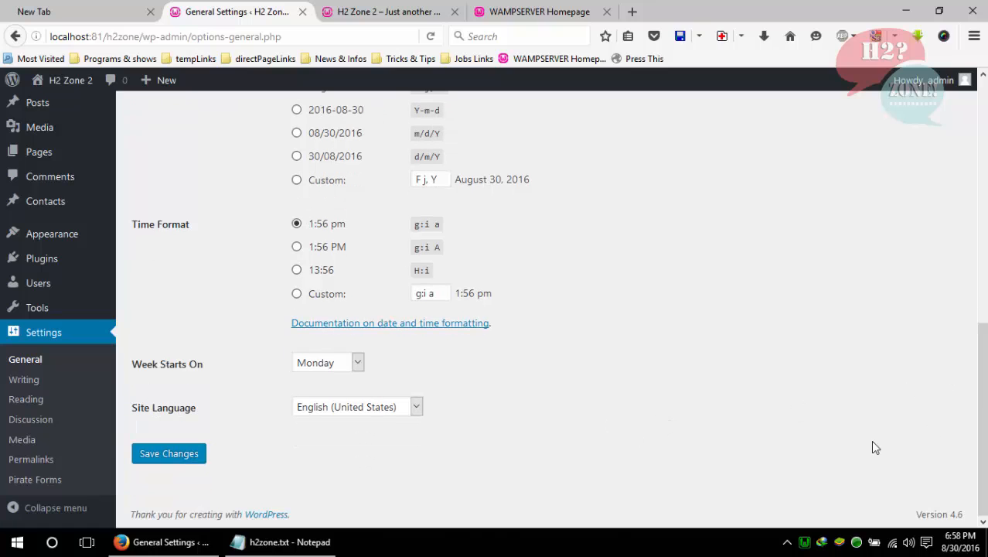
Open the Writing settings and close the WAMPSERVER Homepage tab
{"action": "left_click", "coordinate": [24, 380]}
{"action": "left_click", "coordinate": [607, 12]}
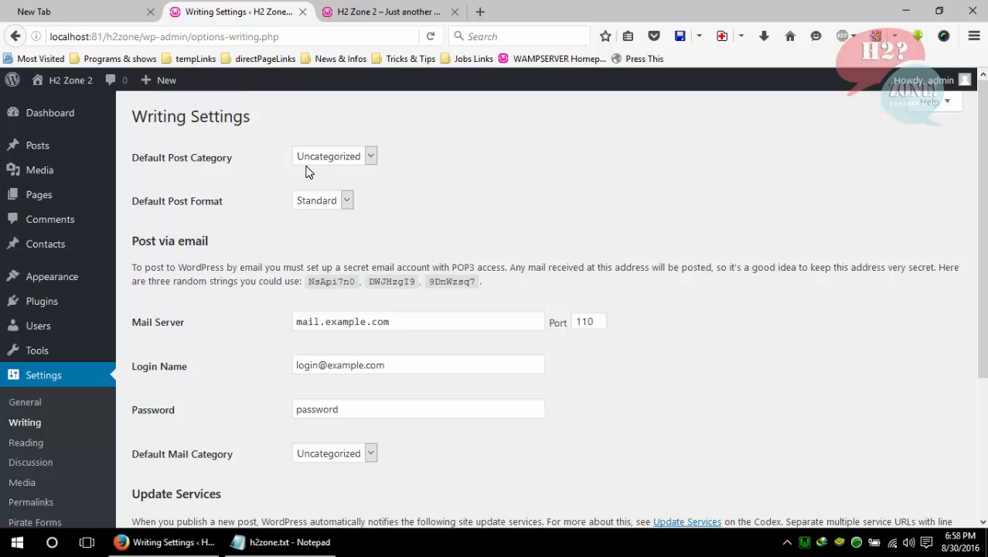
Select testCAt as the default post category and Standard as the default post format
{"action": "left_click", "coordinate": [366, 161]}
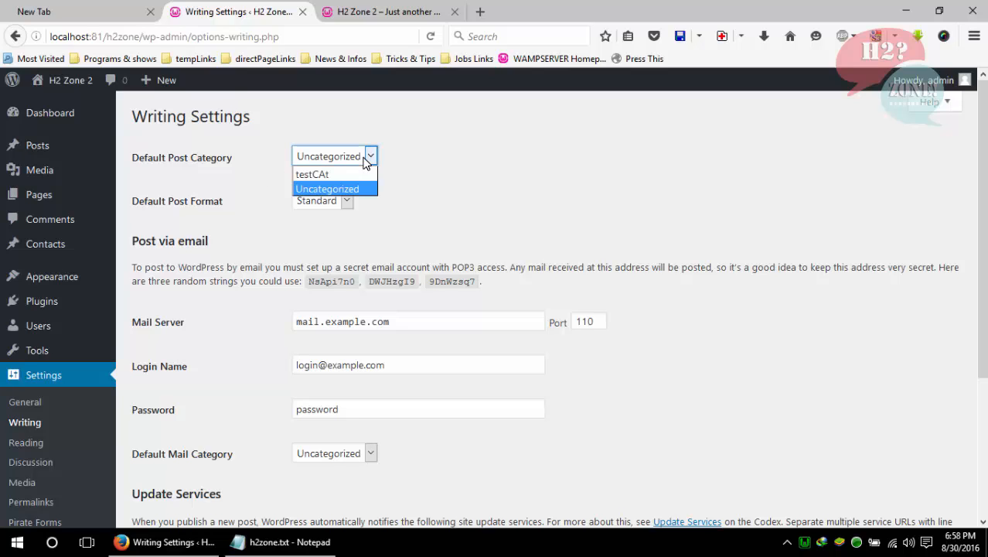
{"action": "left_click", "coordinate": [454, 185]}
{"action": "left_click", "coordinate": [371, 157]}
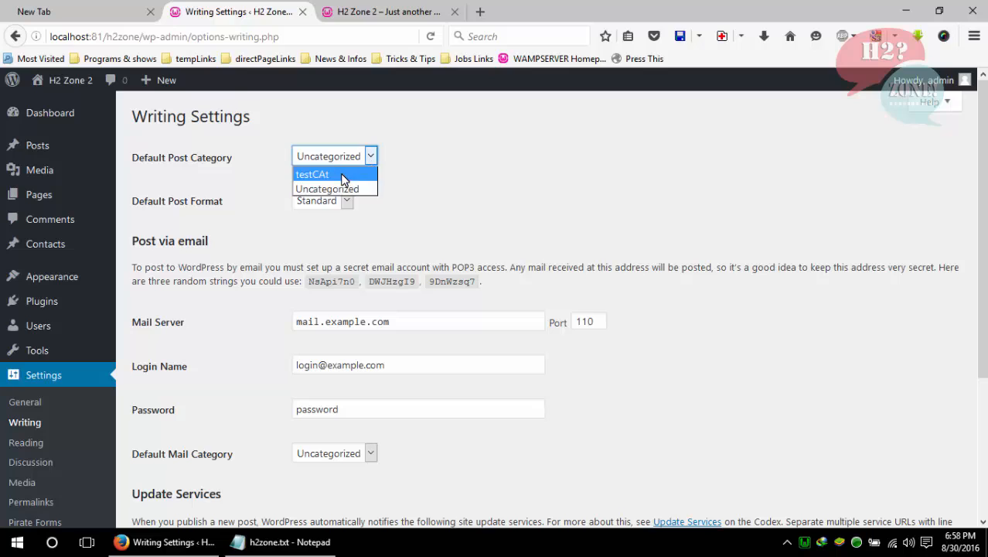
{"action": "left_click", "coordinate": [344, 177]}
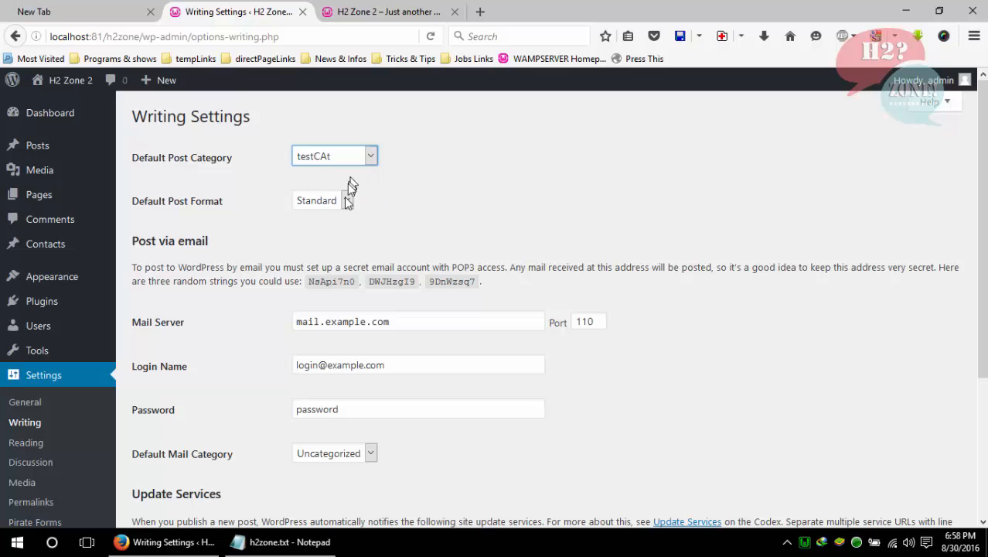
{"action": "left_click", "coordinate": [347, 200]}
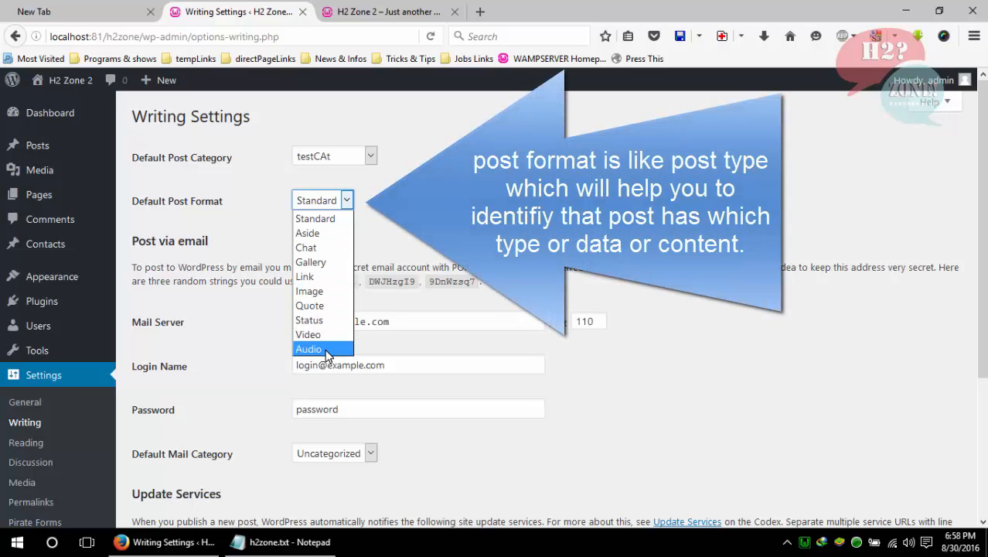
{"action": "left_click", "coordinate": [320, 224]}
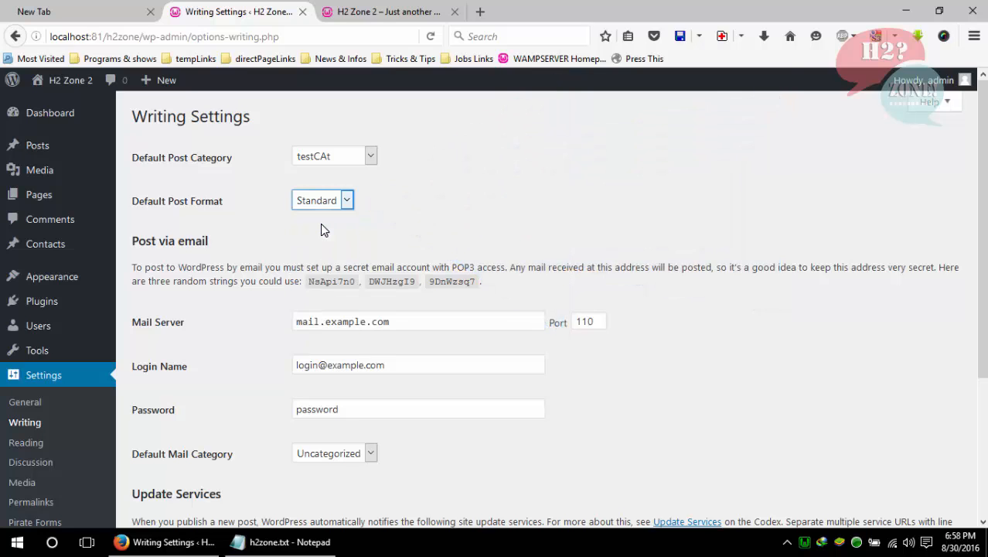
Examine the Post via email fields for mail server, login, password and mail category, and the Update Services section
{"action": "scroll", "coordinate": [321, 223], "scroll_direction": "down", "scroll_amount": 2}
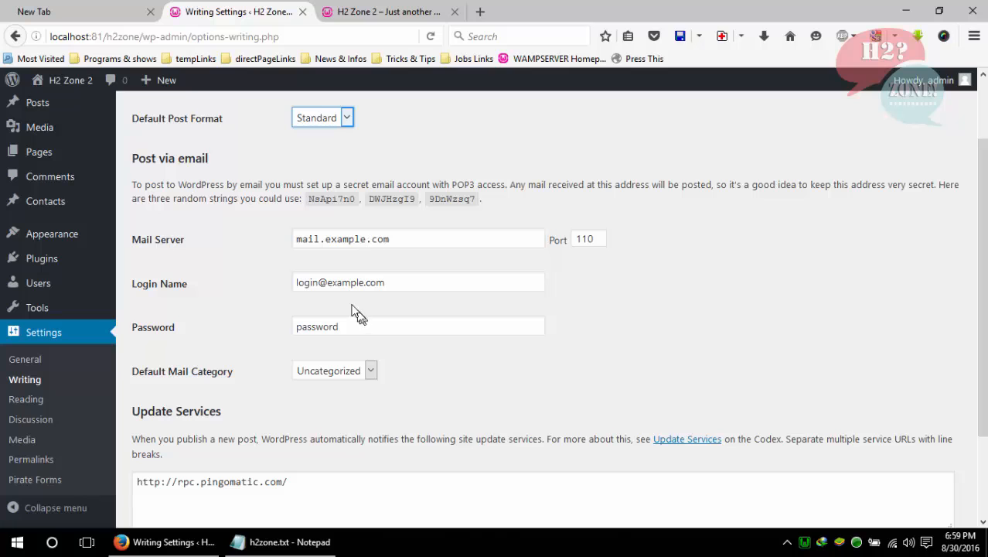
{"action": "scroll", "coordinate": [344, 373], "scroll_direction": "down", "scroll_amount": 3}
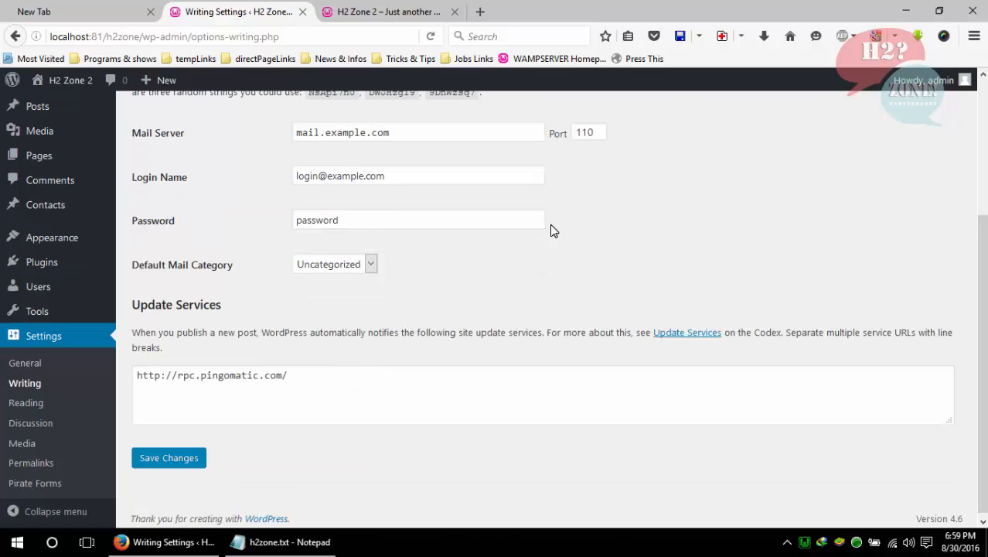
{"action": "scroll", "coordinate": [516, 194], "scroll_direction": "up", "scroll_amount": 2}
{"action": "left_click", "coordinate": [427, 210]}
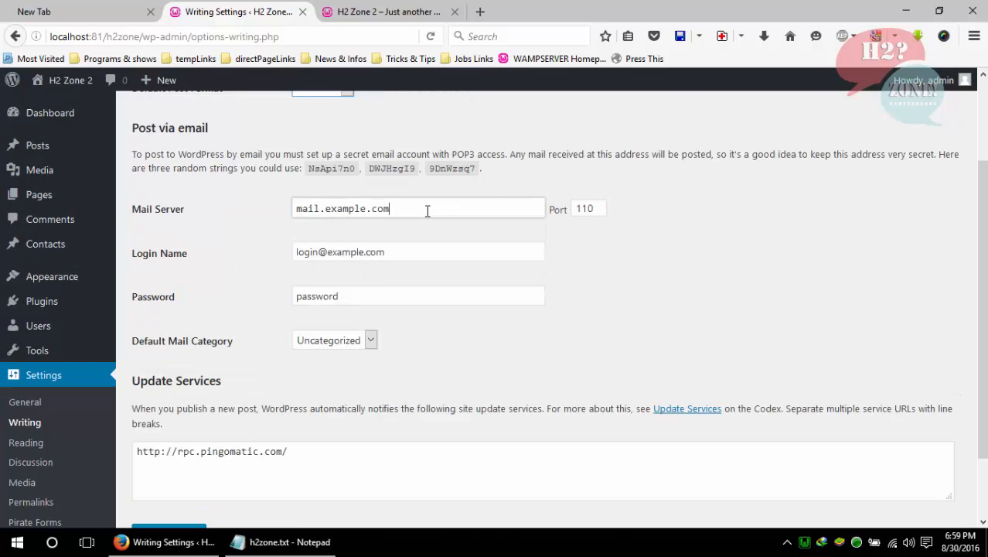
{"action": "left_click_drag", "start_coordinate": [427, 211], "coordinate": [297, 210]}
{"action": "left_click", "coordinate": [658, 322]}
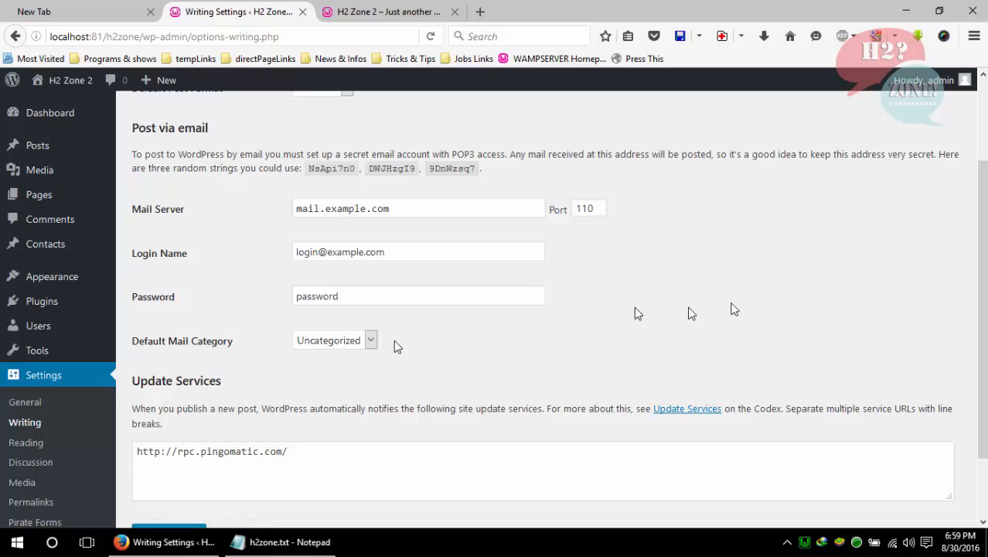
{"action": "scroll", "coordinate": [649, 313], "scroll_direction": "down", "scroll_amount": 1}
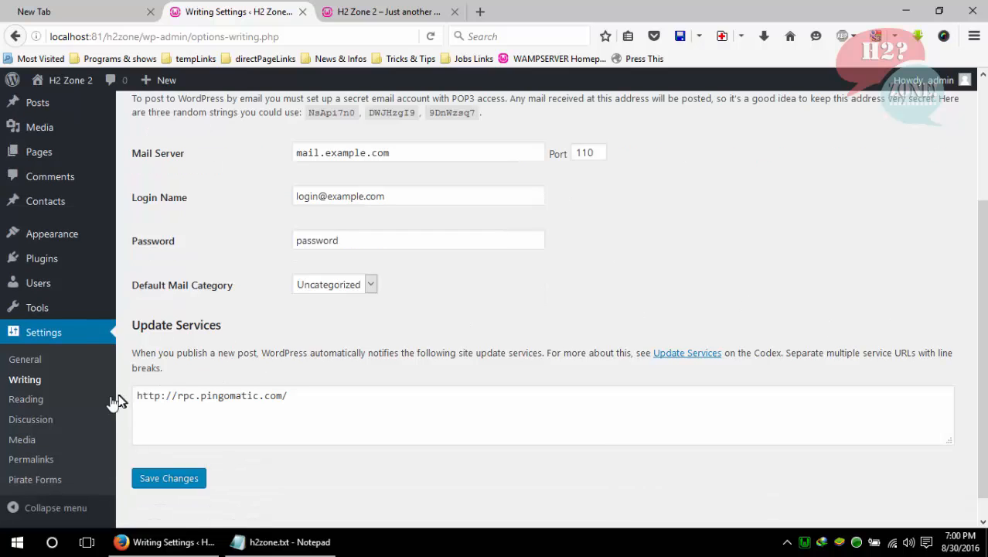
Open the Reading settings and look over the posts shown on the site's front page
{"action": "left_click", "coordinate": [47, 401]}
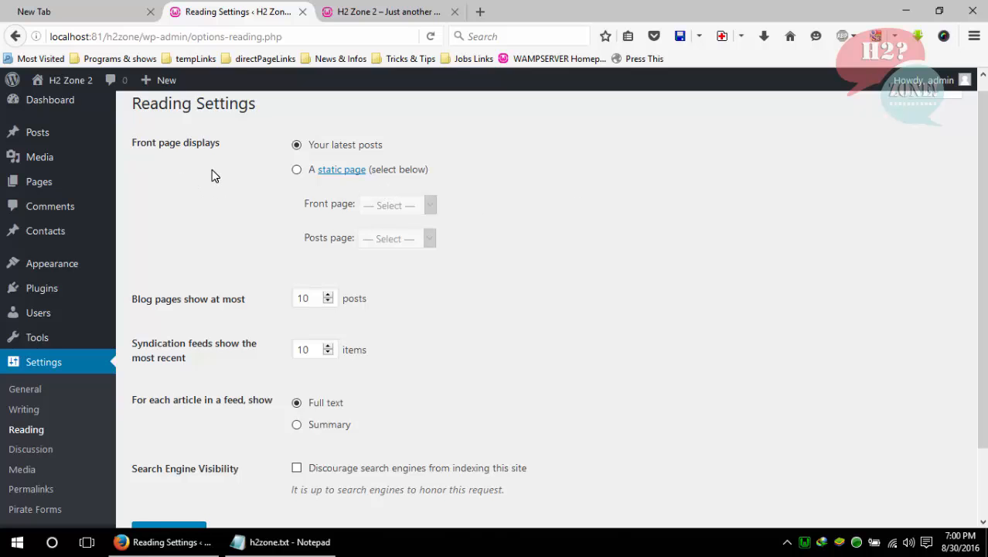
{"action": "left_click", "coordinate": [379, 8]}
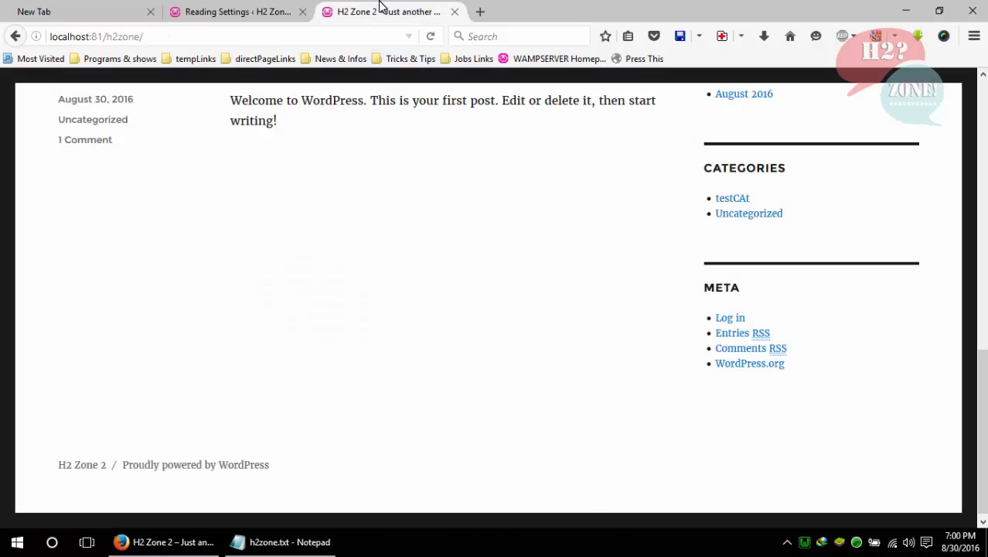
{"action": "scroll", "coordinate": [391, 232], "scroll_direction": "up", "scroll_amount": 15}
{"action": "left_click", "coordinate": [109, 184]}
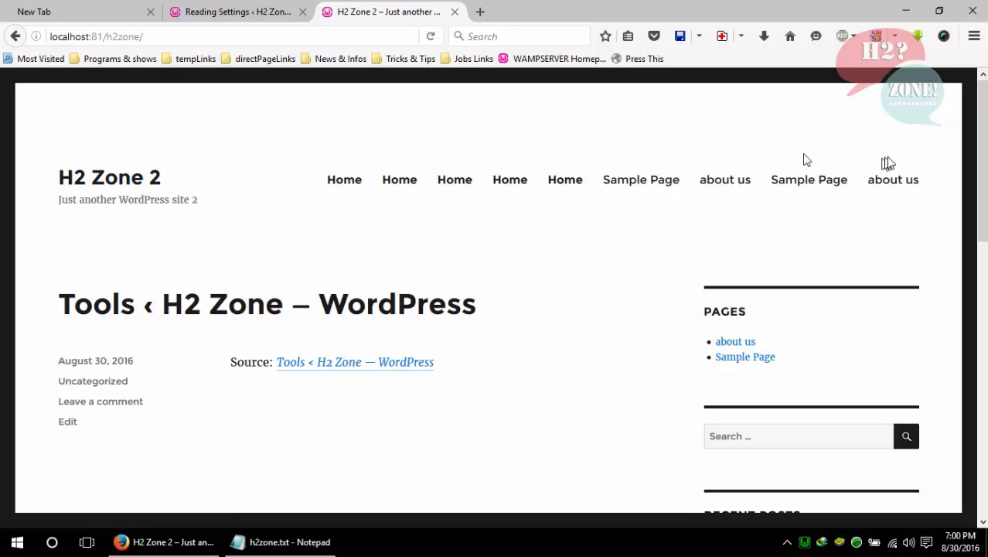
{"action": "left_click_drag", "start_coordinate": [983, 147], "coordinate": [984, 172]}
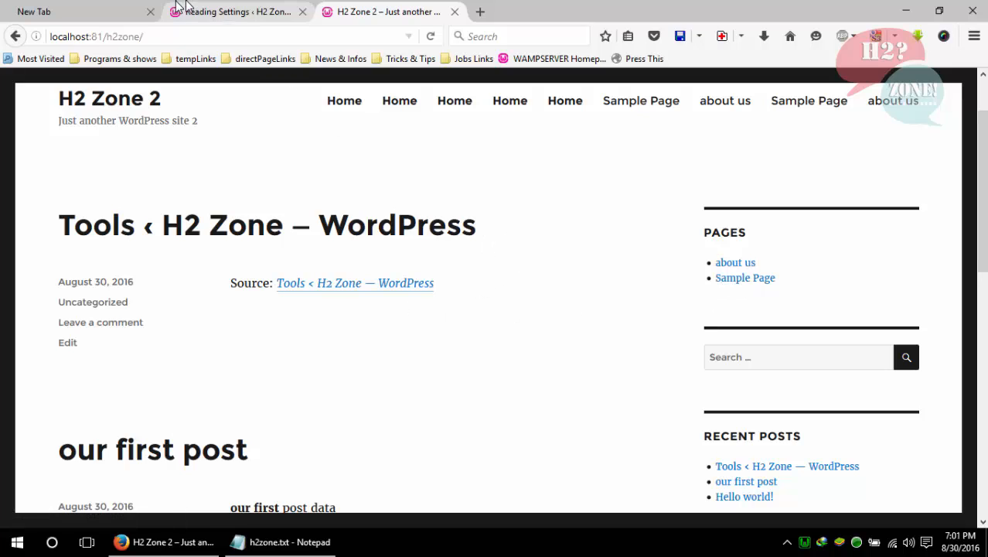
Make the front page display a static page, choose Sample Page as the front page, and save the Reading settings
{"action": "left_click", "coordinate": [232, 12]}
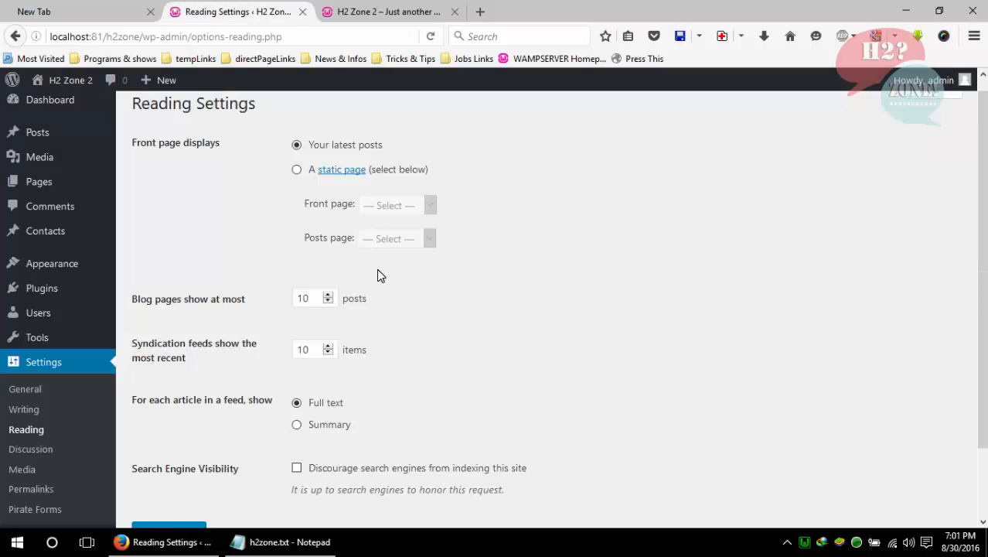
{"action": "left_click", "coordinate": [296, 172]}
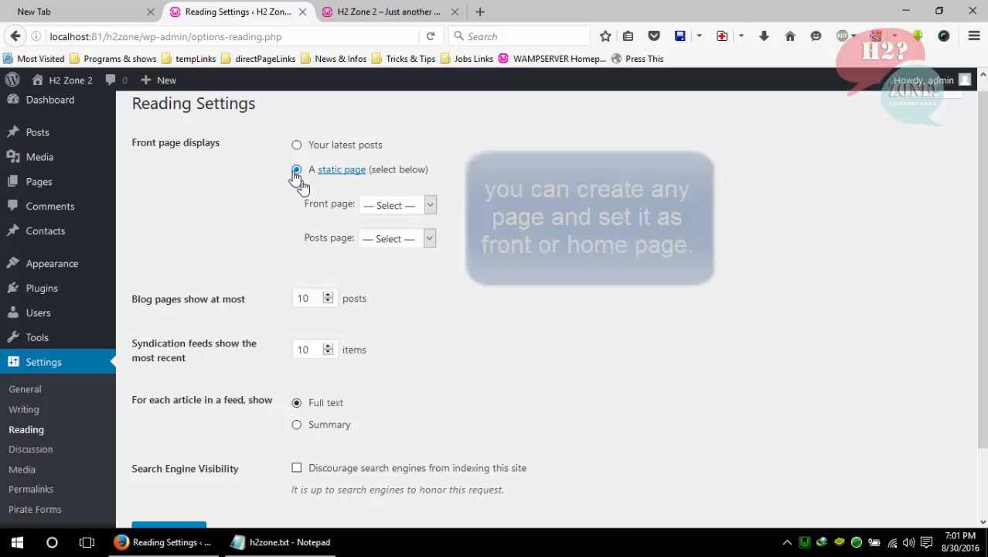
{"action": "left_click", "coordinate": [409, 208]}
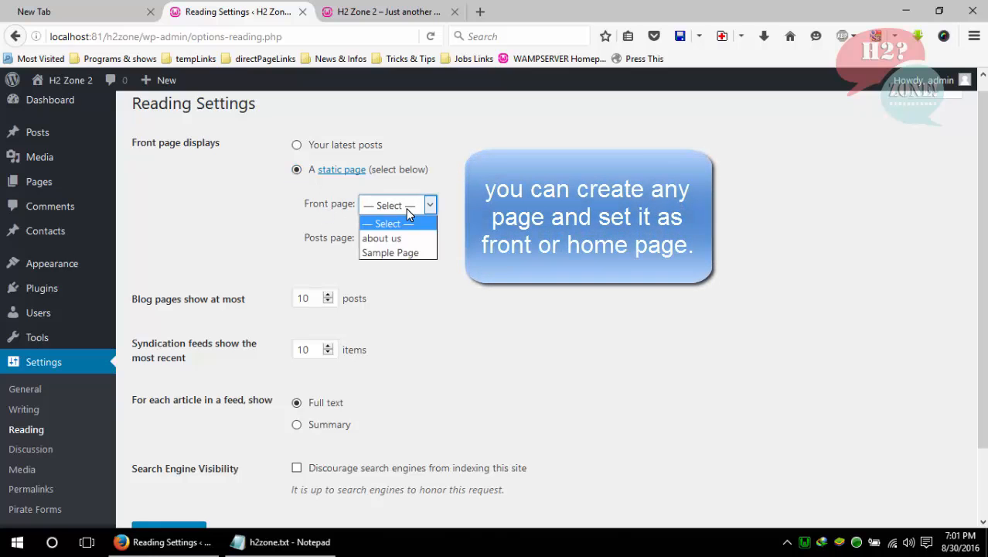
{"action": "left_click", "coordinate": [403, 254]}
{"action": "scroll", "coordinate": [846, 205], "scroll_direction": "down", "scroll_amount": 1}
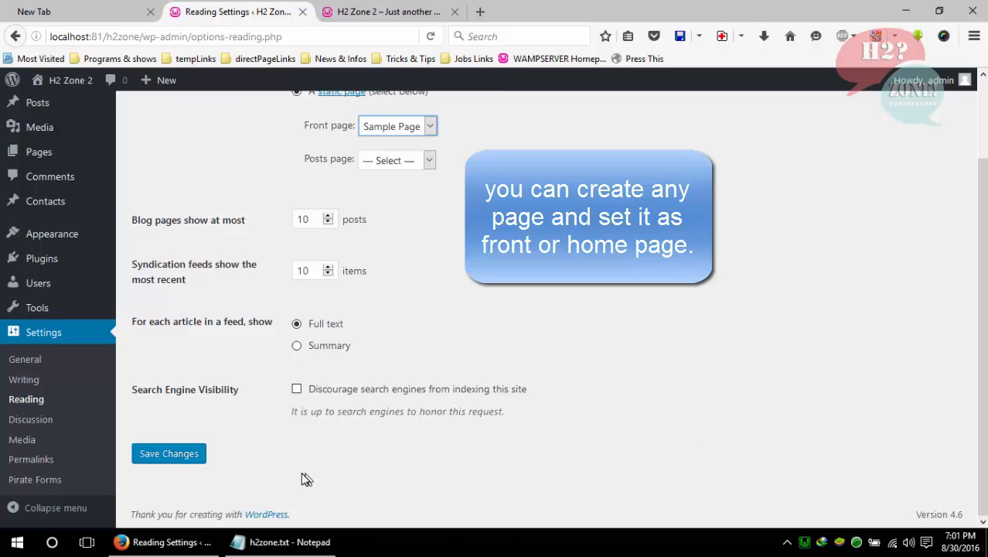
{"action": "left_click", "coordinate": [150, 454]}
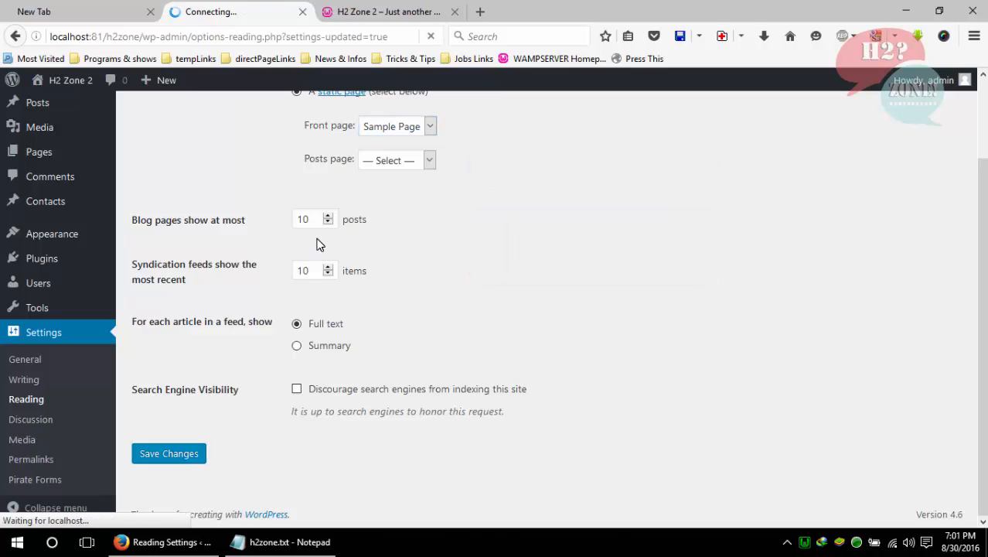
Reload the site's home page and compare its content with the front page chosen in the Reading settings
{"action": "left_click", "coordinate": [364, 7]}
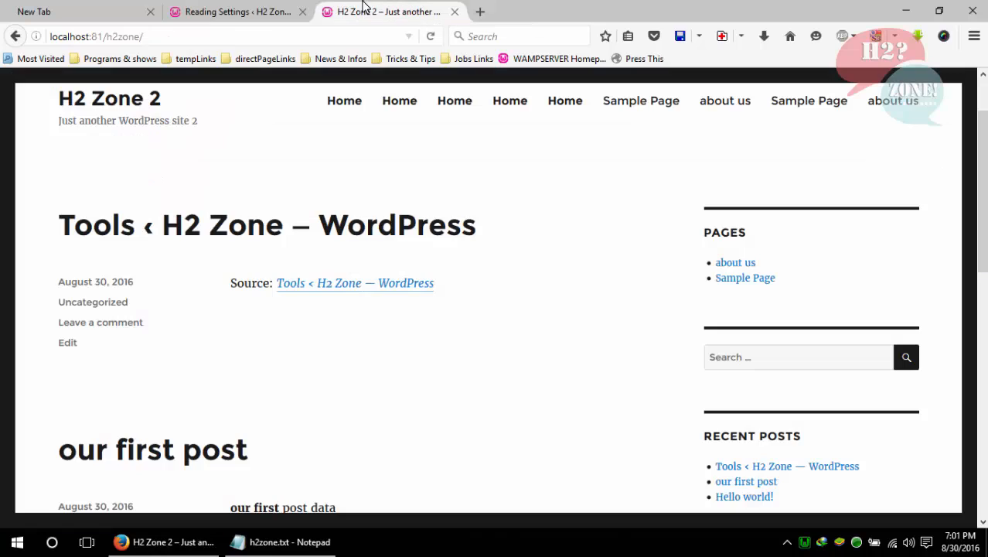
{"action": "left_click", "coordinate": [431, 37]}
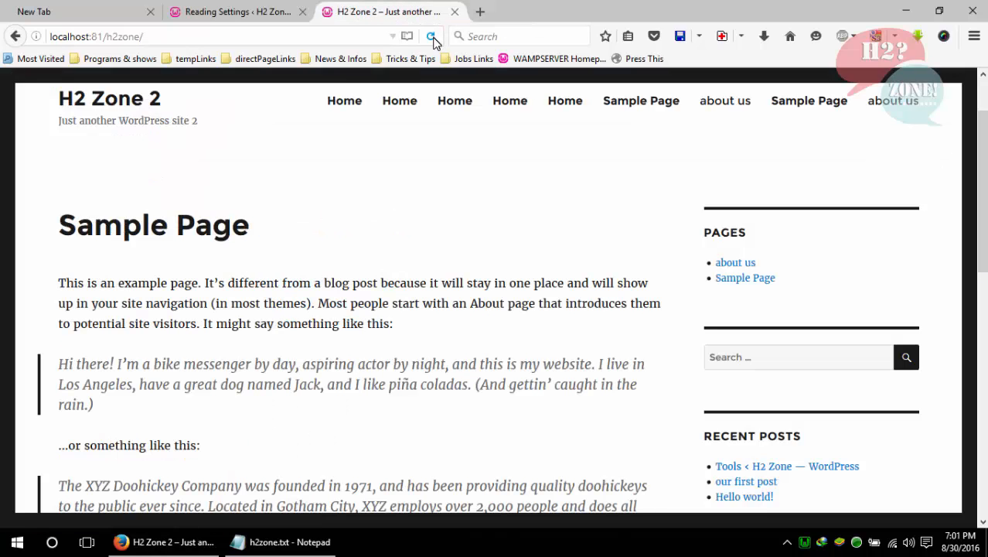
{"action": "left_click", "coordinate": [80, 106]}
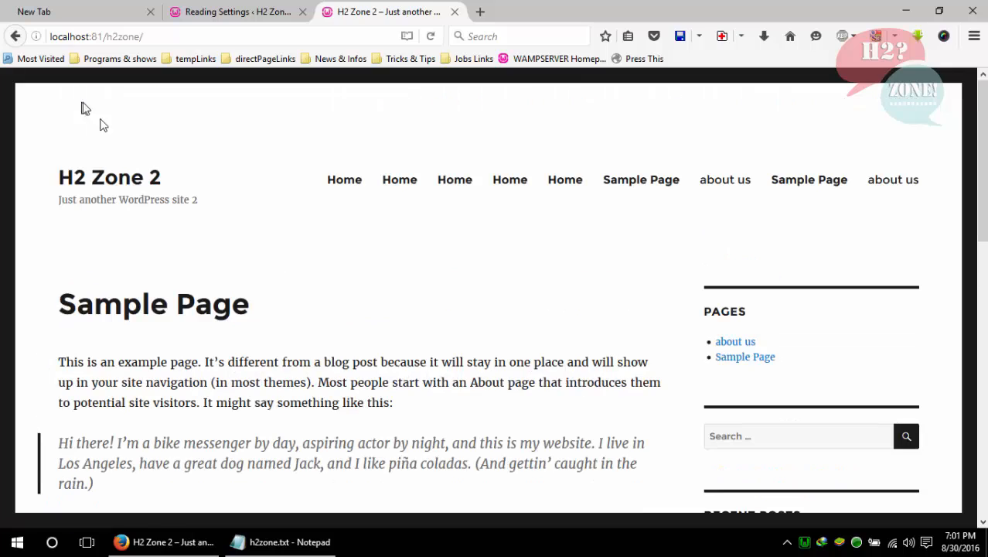
{"action": "left_click", "coordinate": [240, 9]}
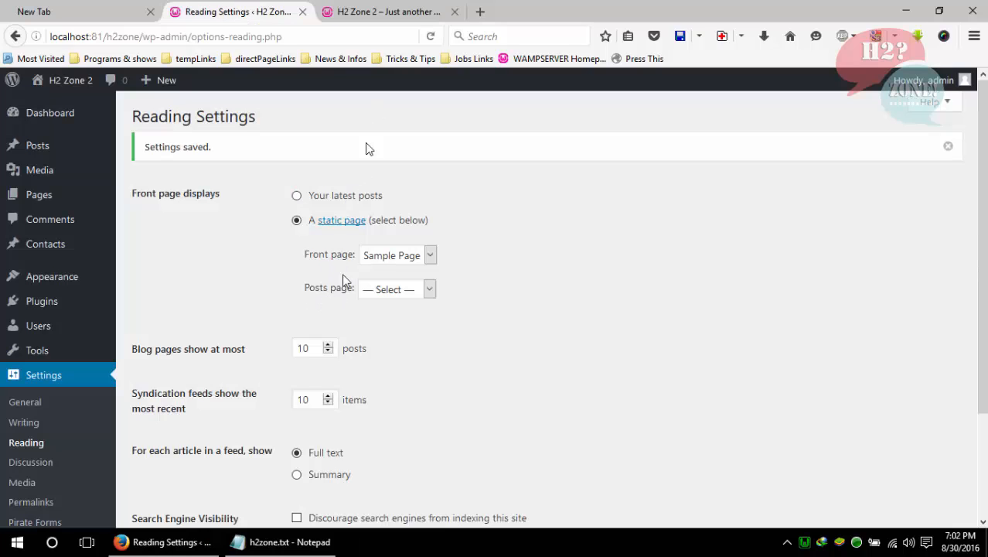
{"action": "left_click", "coordinate": [388, 9]}
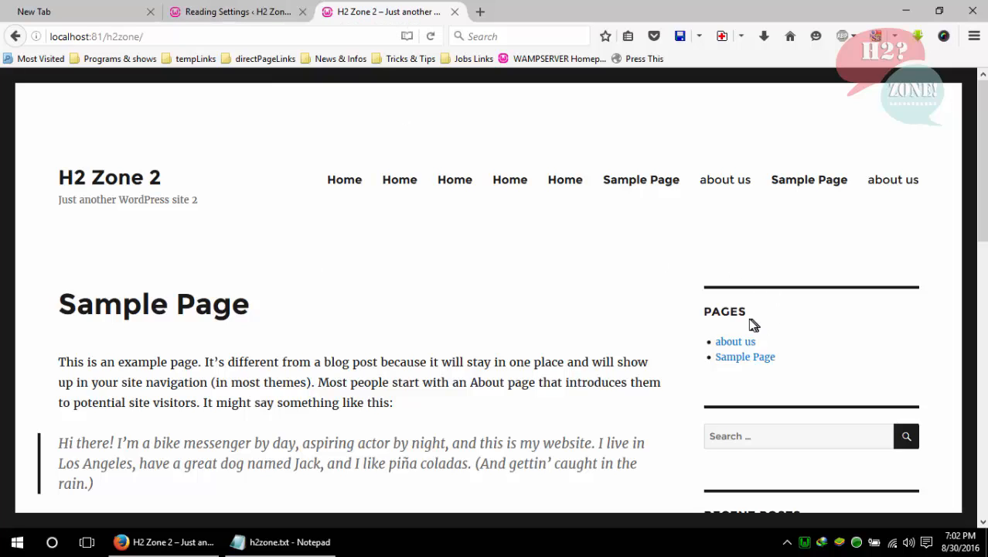
Examine the available Posts page choices and the remaining Reading settings for post counts, feeds and search engine visibility
{"action": "left_click", "coordinate": [228, 11]}
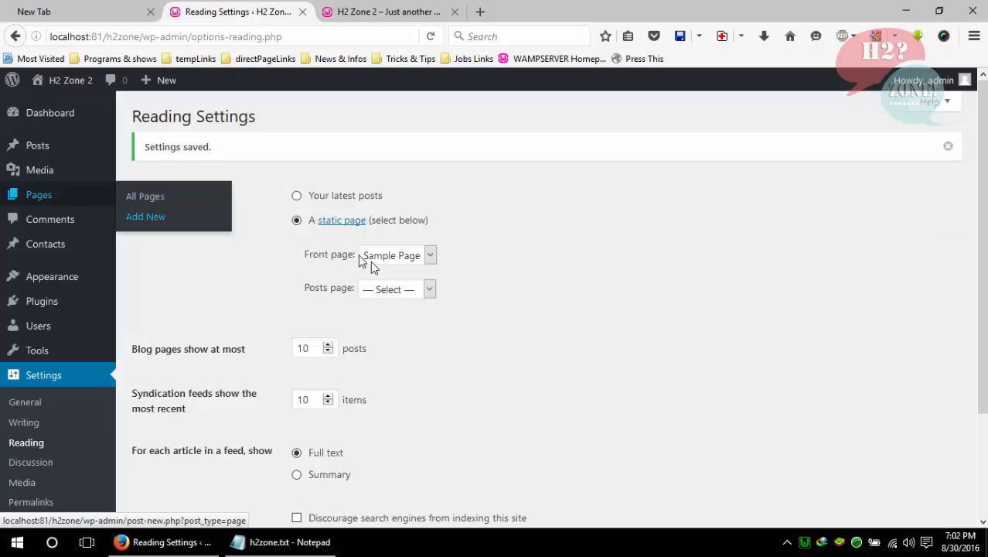
{"action": "left_click", "coordinate": [431, 291]}
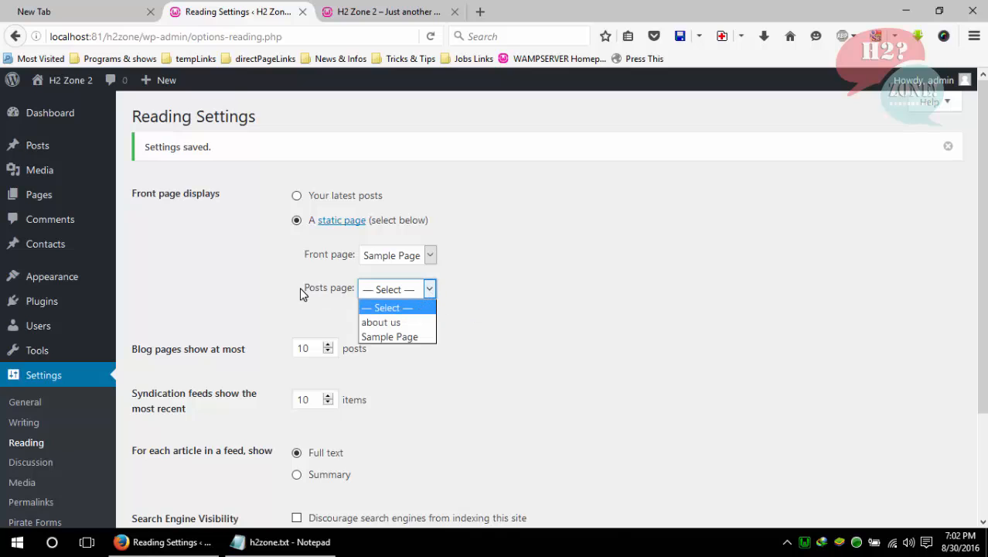
{"action": "left_click", "coordinate": [263, 287]}
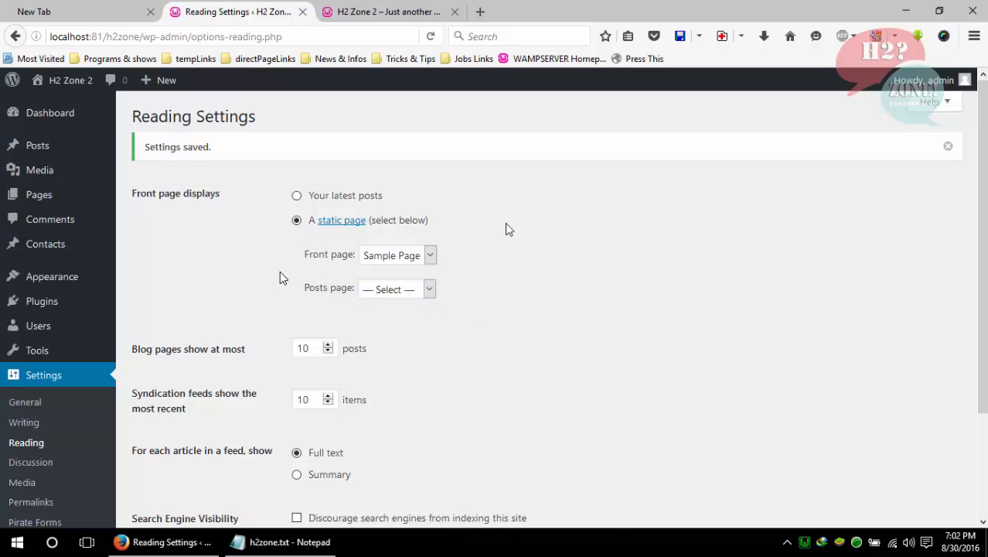
{"action": "left_click_drag", "start_coordinate": [982, 253], "coordinate": [982, 323]}
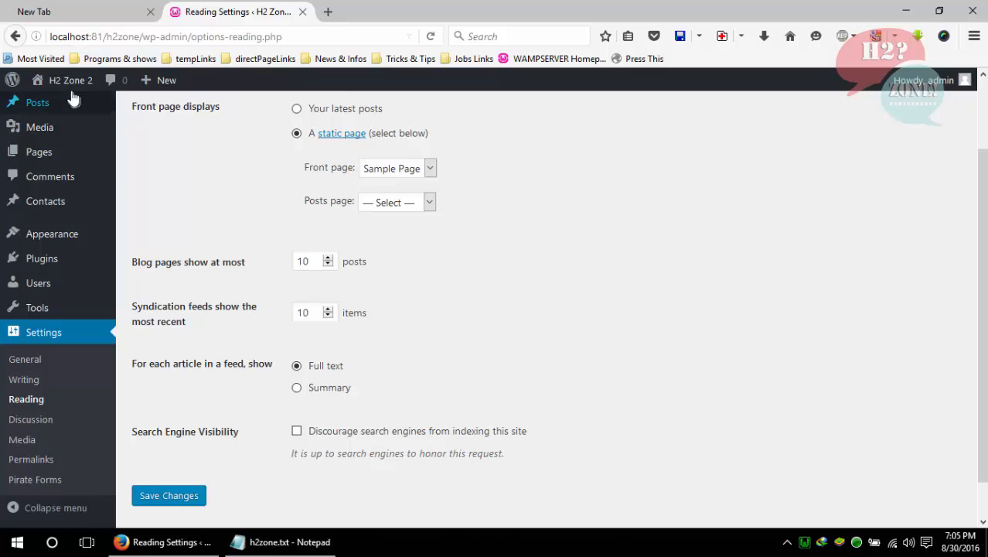
Open the site from the admin area and view its Entries RSS feed alongside the syndication feed settings
{"action": "mouse_move", "coordinate": [70, 80]}
{"action": "left_click", "coordinate": [46, 104]}
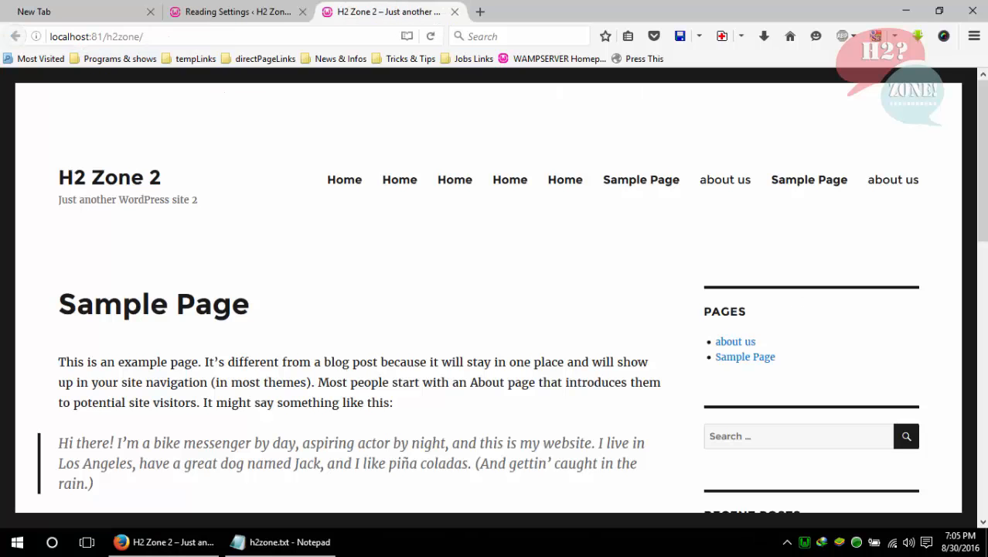
{"action": "scroll", "coordinate": [754, 332], "scroll_direction": "down", "scroll_amount": 10}
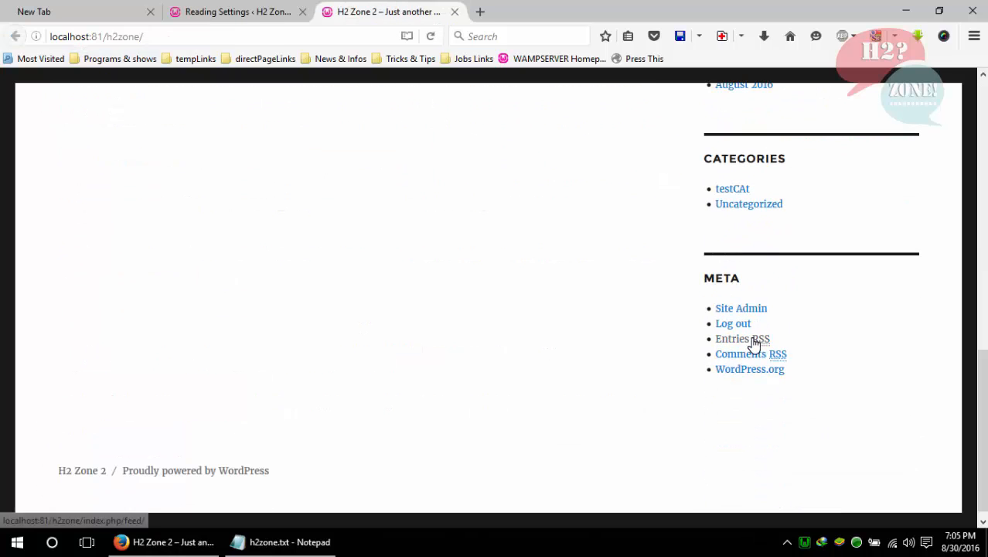
{"action": "left_click", "coordinate": [754, 340]}
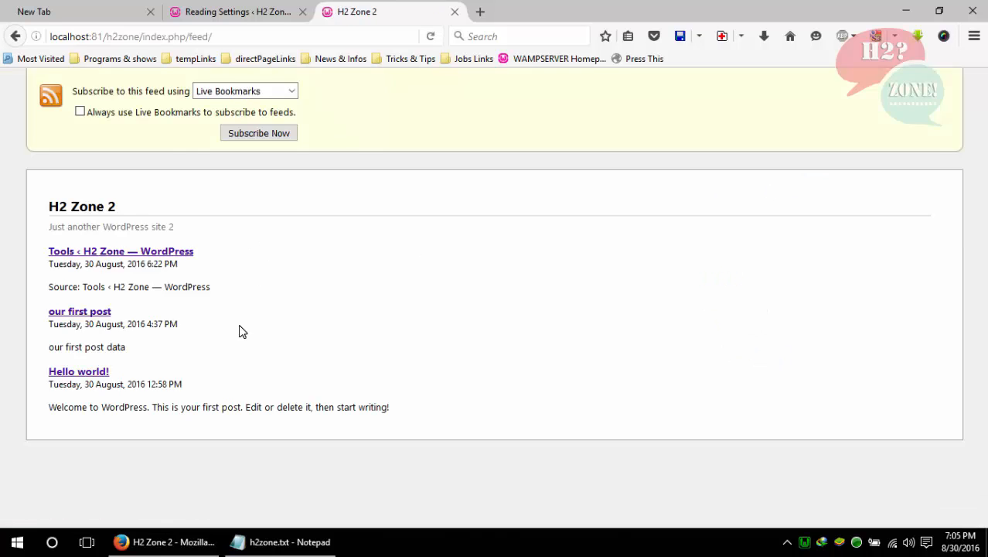
{"action": "left_click", "coordinate": [241, 11]}
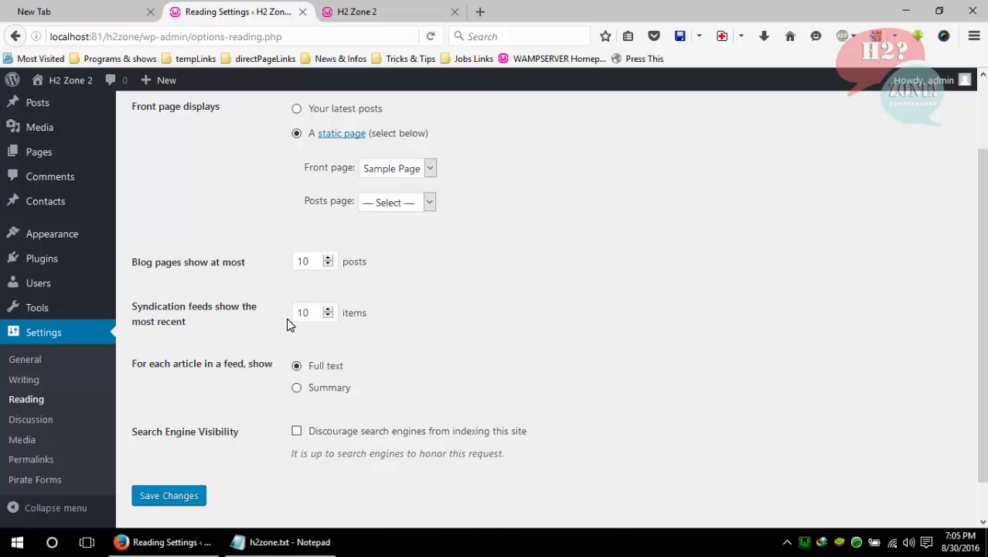
{"action": "left_click", "coordinate": [375, 14]}
Open the Discussion settings and examine the article, comment, email notification and moderation options
{"action": "left_click", "coordinate": [289, 9]}
{"action": "left_click", "coordinate": [44, 422]}
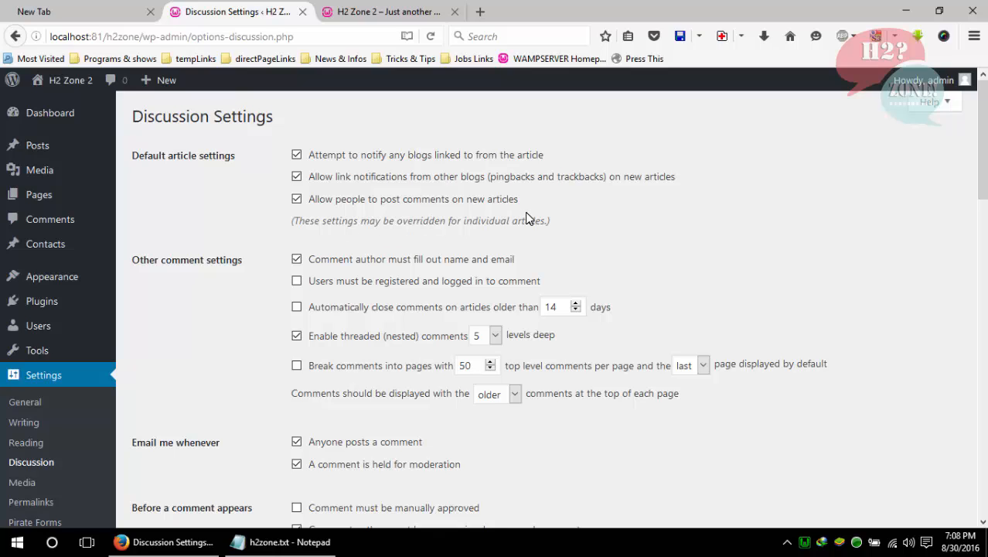
{"action": "left_click", "coordinate": [985, 217]}
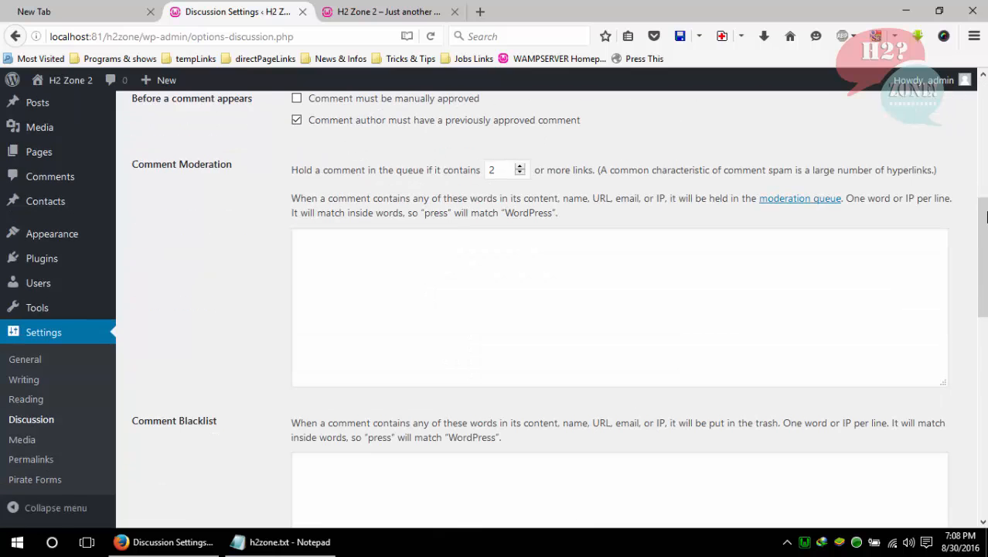
{"action": "left_click_drag", "start_coordinate": [987, 217], "coordinate": [986, 119]}
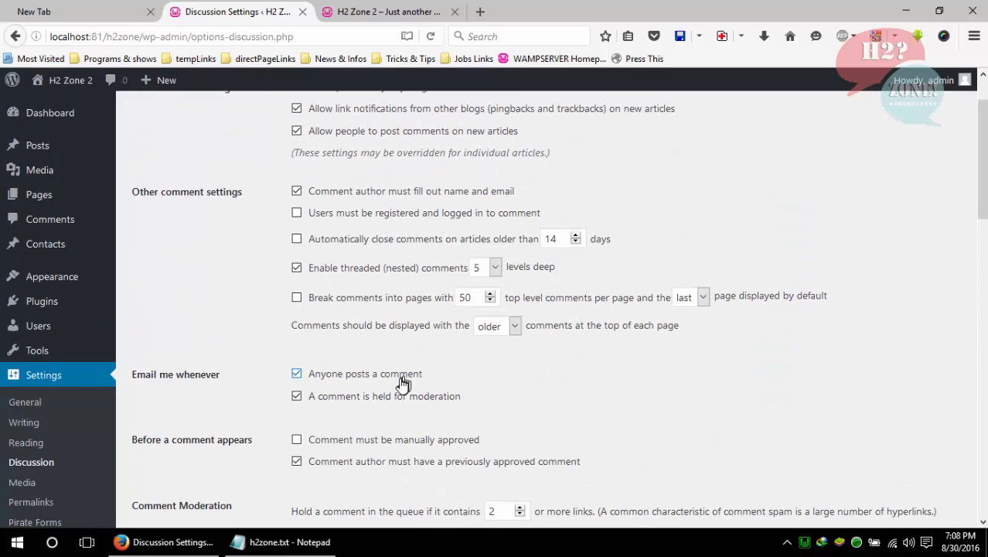
Review the comment, moderation and avatar options, set the default avatar to Wavatar (Generated), and save the Discussion settings
{"action": "left_click_drag", "start_coordinate": [984, 183], "coordinate": [983, 175]}
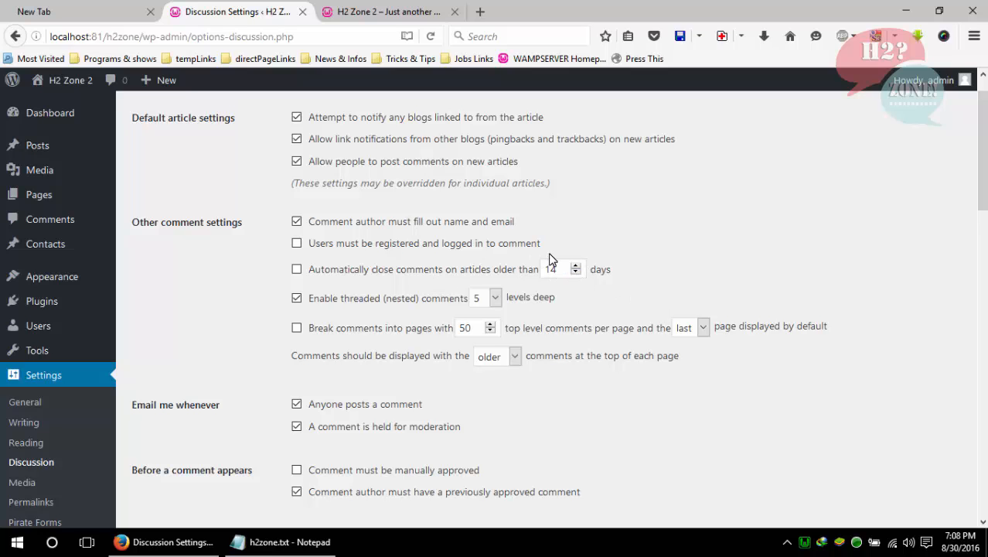
{"action": "left_click_drag", "start_coordinate": [982, 182], "coordinate": [981, 302]}
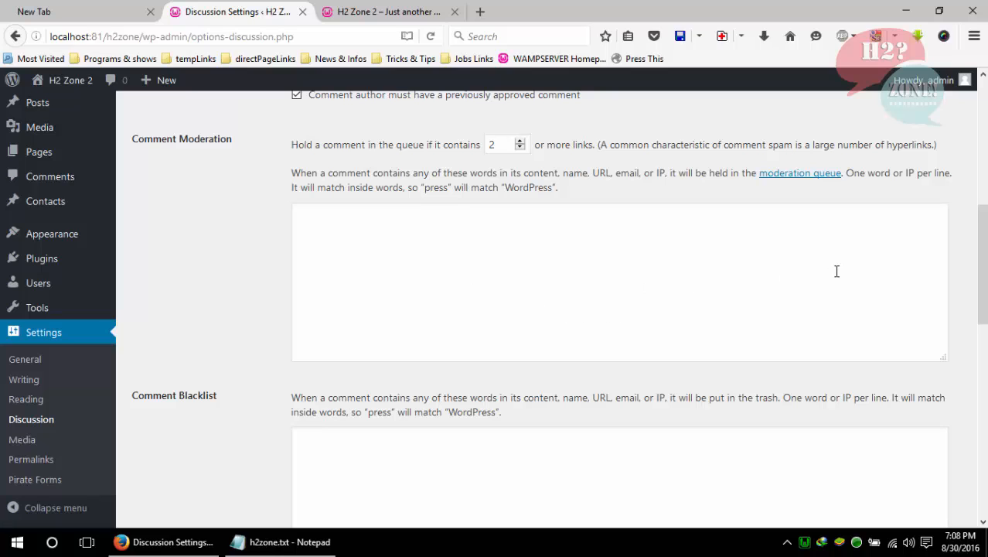
{"action": "left_click_drag", "start_coordinate": [983, 221], "coordinate": [983, 402]}
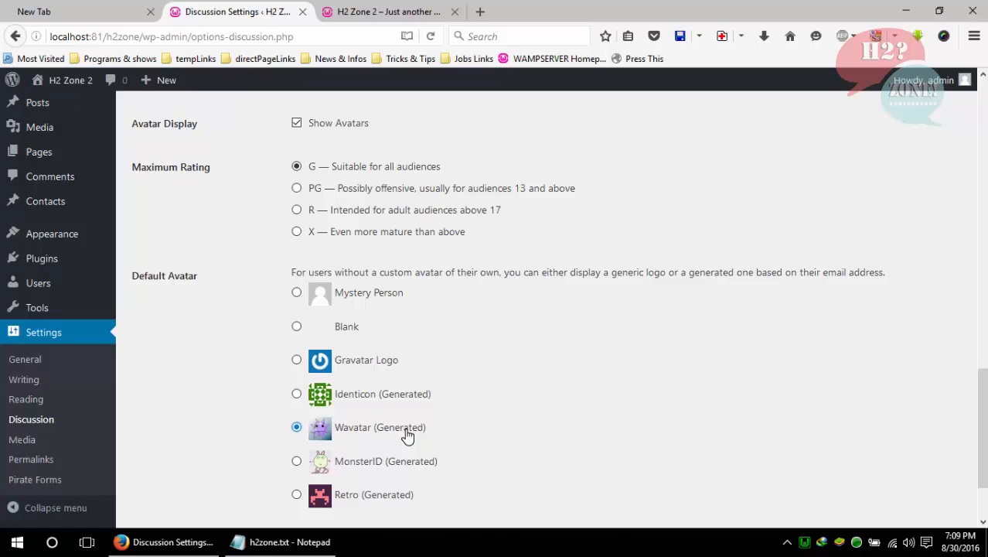
{"action": "scroll", "coordinate": [408, 435], "scroll_direction": "up", "scroll_amount": 1}
{"action": "scroll", "coordinate": [407, 435], "scroll_direction": "down", "scroll_amount": 3}
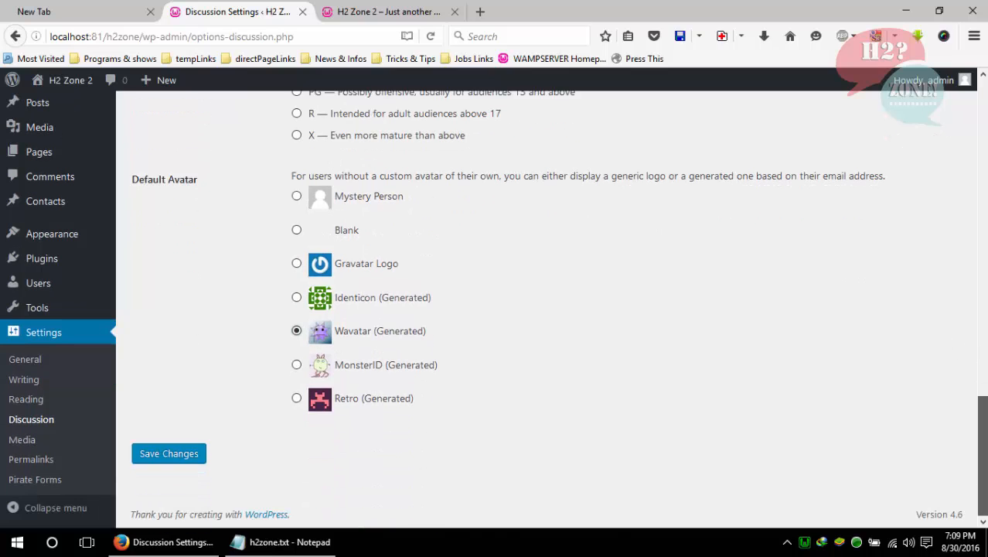
{"action": "left_click", "coordinate": [168, 454]}
Return to the site's entries feed and open the "Hello world!" post from it
{"action": "left_click", "coordinate": [387, 11]}
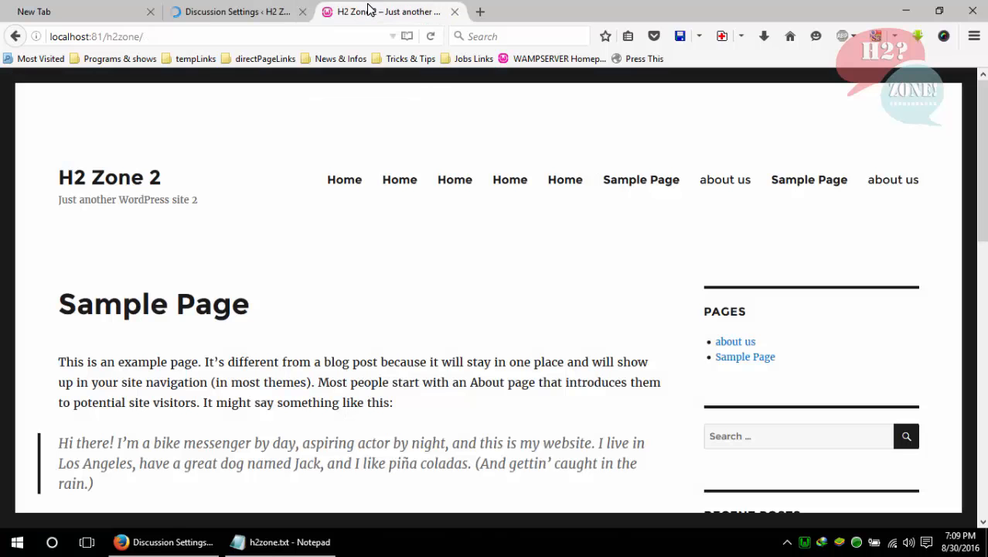
{"action": "left_click", "coordinate": [16, 36]}
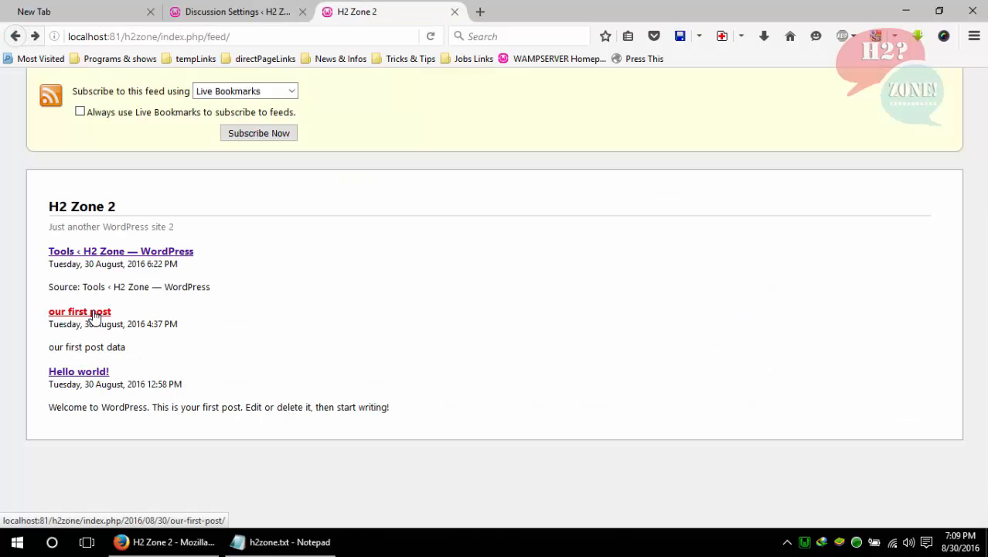
{"action": "left_click", "coordinate": [93, 313]}
{"action": "left_click", "coordinate": [78, 372]}
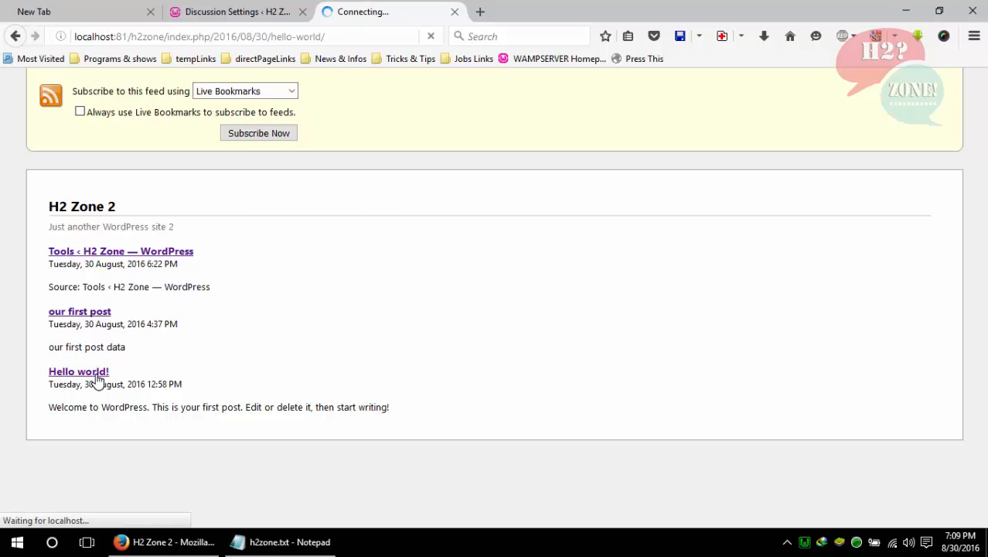
Post the comment "hello" on the "Hello world!" post
{"action": "left_click", "coordinate": [986, 215]}
{"action": "left_click_drag", "start_coordinate": [986, 220], "coordinate": [986, 333]}
{"action": "left_click", "coordinate": [276, 305]}
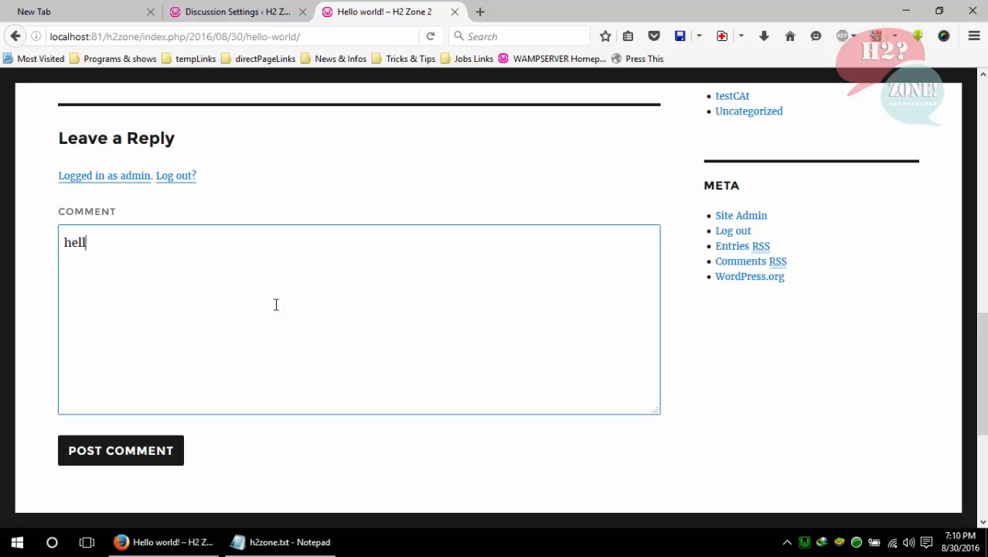
{"action": "left_click", "coordinate": [93, 464]}
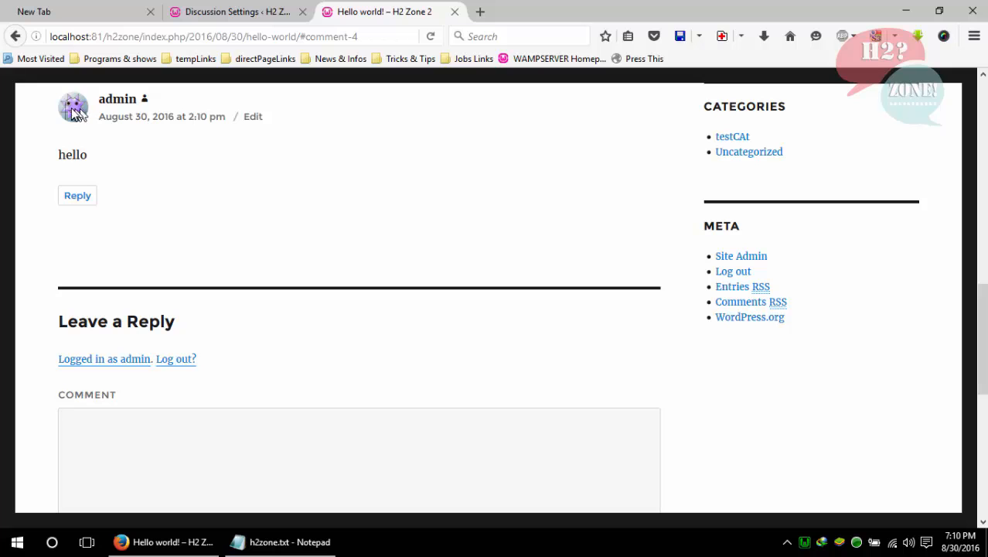
Turn off Show Avatars in the Discussion settings and save the changes
{"action": "left_click", "coordinate": [236, 17]}
{"action": "scroll", "coordinate": [984, 293], "scroll_direction": "down", "scroll_amount": 10}
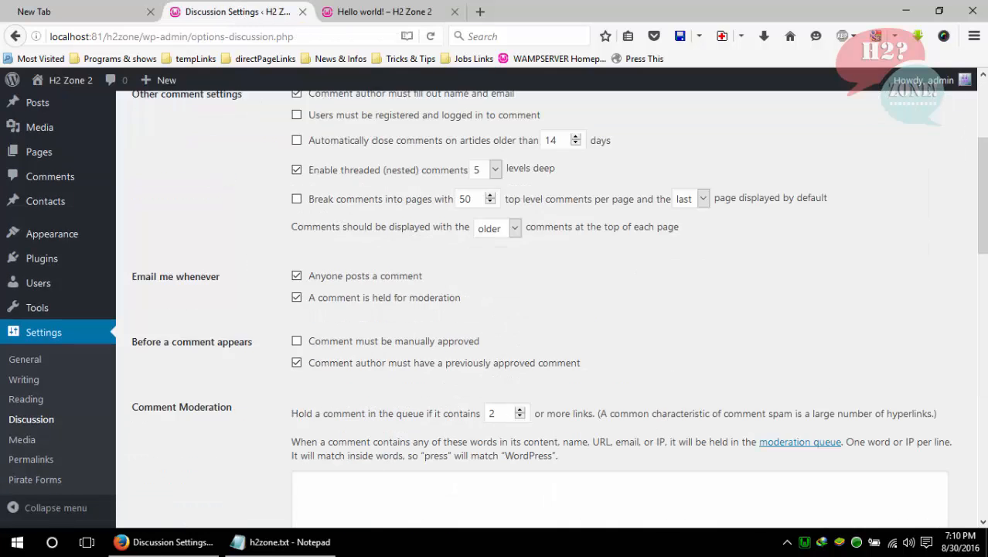
{"action": "left_click_drag", "start_coordinate": [987, 294], "coordinate": [984, 396]}
{"action": "left_click", "coordinate": [298, 215]}
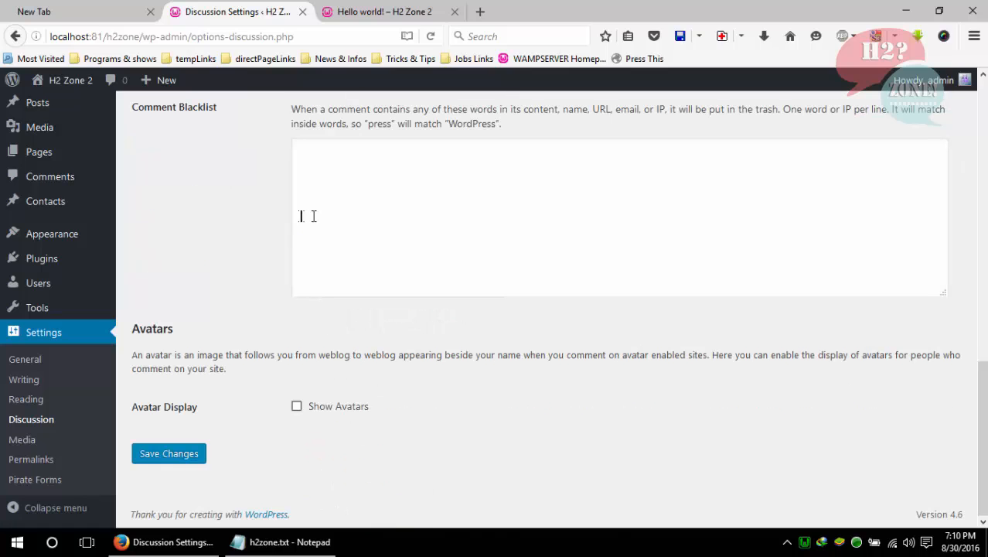
{"action": "left_click", "coordinate": [166, 453]}
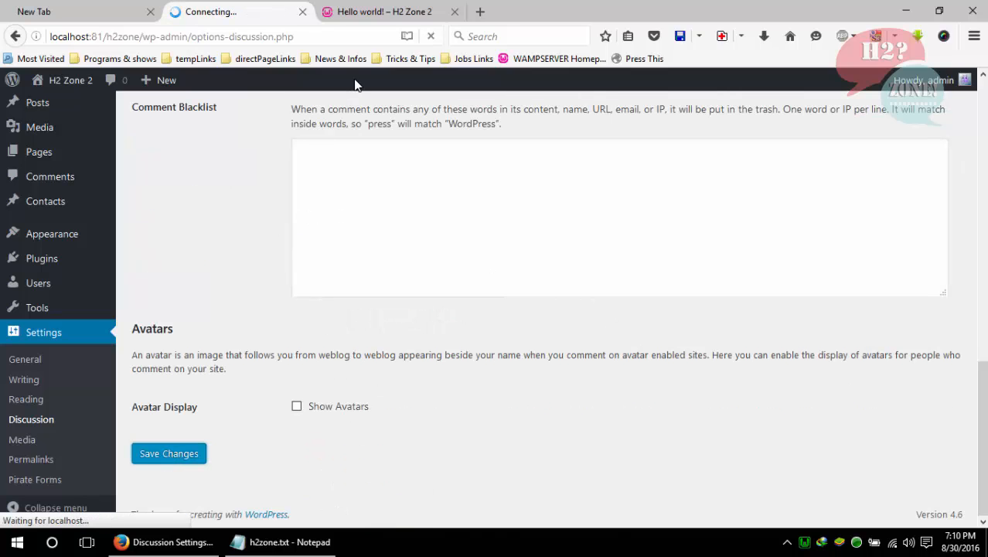
Reload the "Hello world!" post and check how the "hello" comment displays with avatars disabled
{"action": "left_click", "coordinate": [375, 12]}
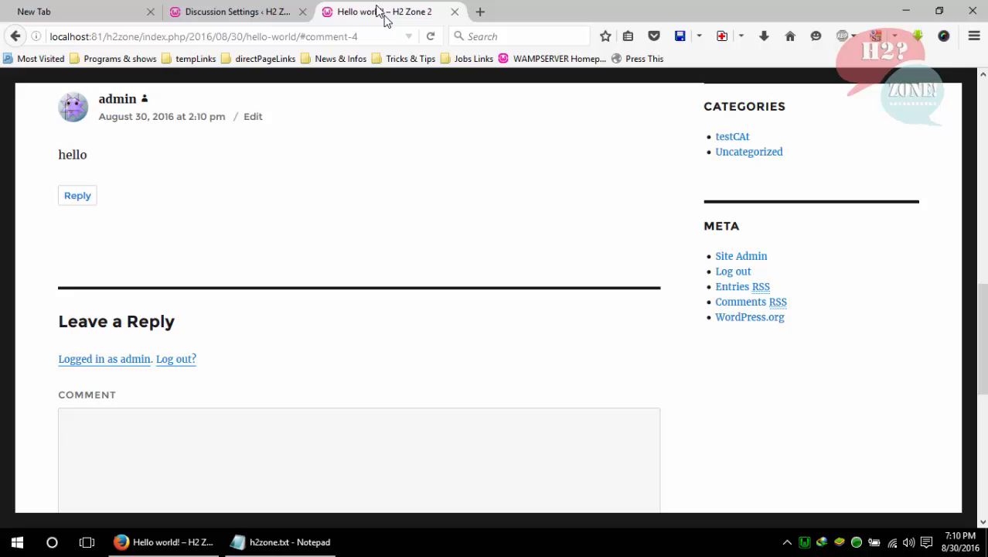
{"action": "left_click", "coordinate": [428, 37]}
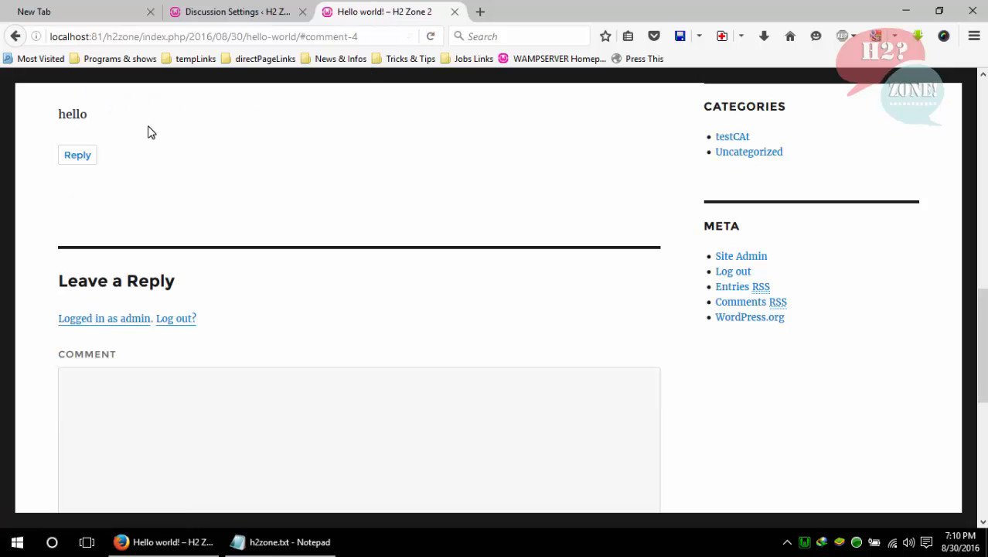
{"action": "scroll", "coordinate": [150, 148], "scroll_direction": "up", "scroll_amount": 2}
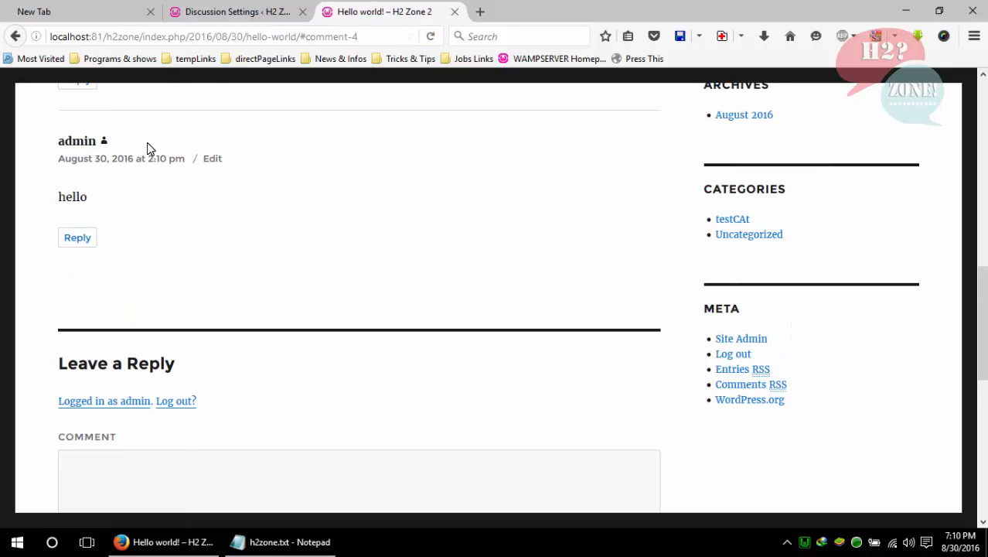
Turn Show Avatars back on in the Discussion settings and save the changes
{"action": "left_click", "coordinate": [232, 12]}
{"action": "scroll", "coordinate": [542, 309], "scroll_direction": "down", "scroll_amount": 15}
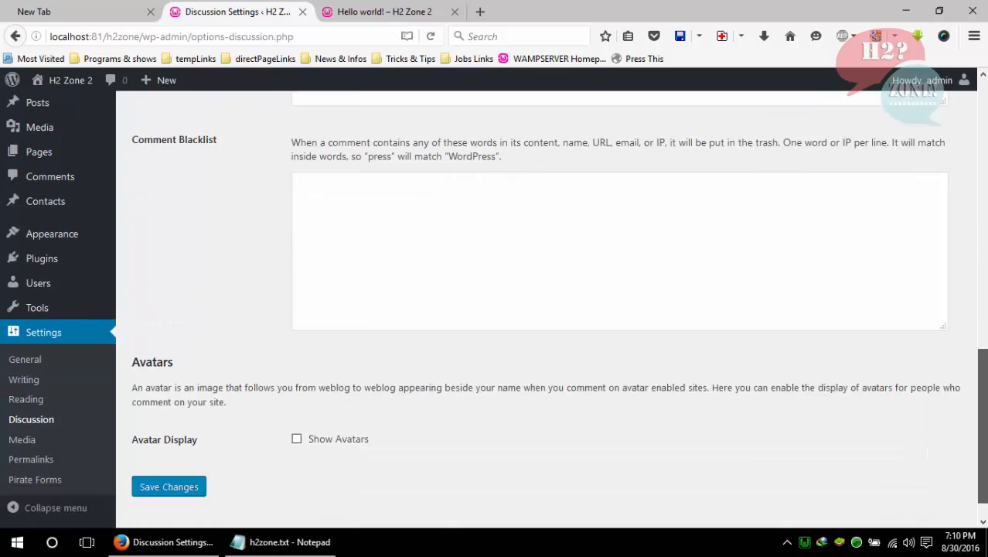
{"action": "scroll", "coordinate": [541, 310], "scroll_direction": "up", "scroll_amount": 3}
{"action": "scroll", "coordinate": [49, 127], "scroll_direction": "up", "scroll_amount": 3}
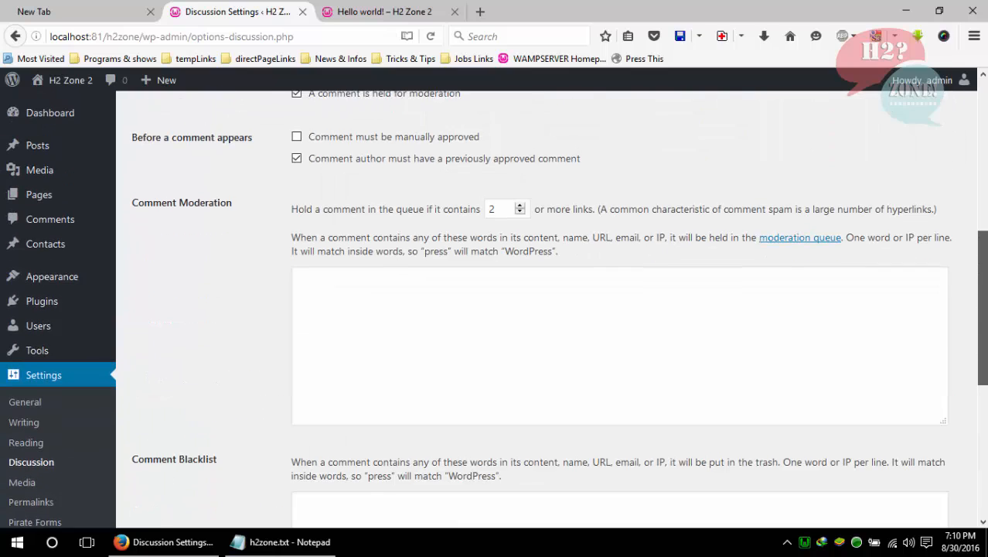
{"action": "scroll", "coordinate": [50, 128], "scroll_direction": "down", "scroll_amount": 5}
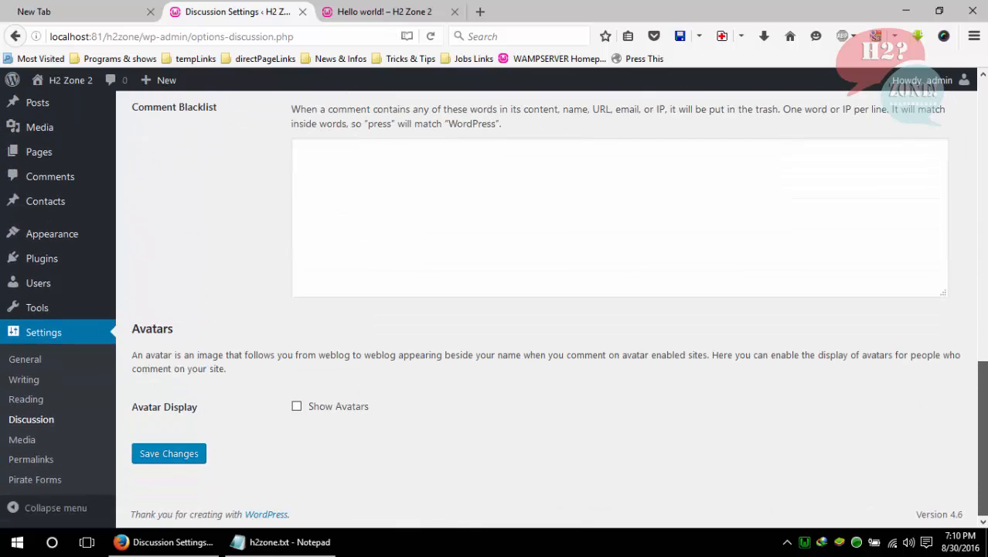
{"action": "left_click", "coordinate": [299, 408]}
{"action": "scroll", "coordinate": [542, 309], "scroll_direction": "down", "scroll_amount": 5}
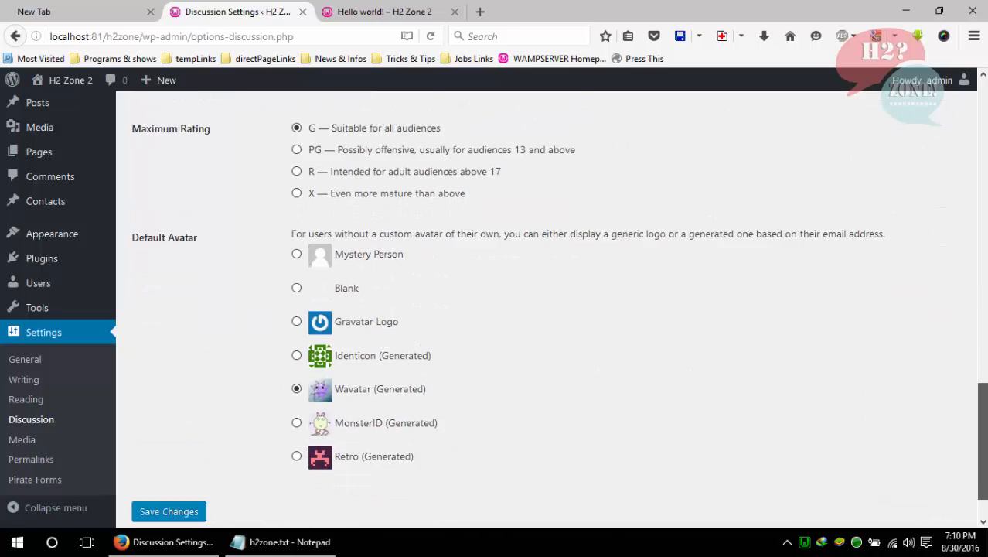
{"action": "left_click", "coordinate": [182, 456]}
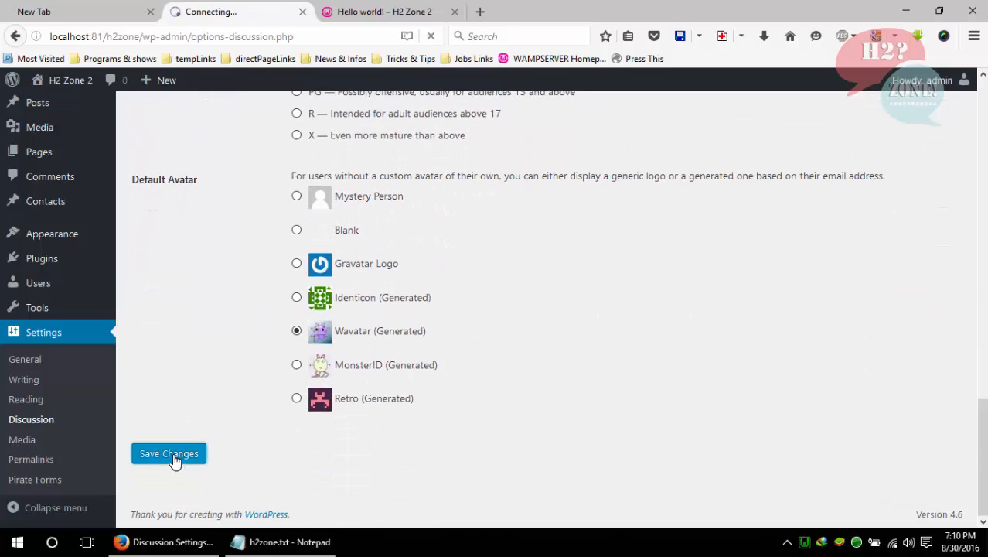
Post the comment "good bye" on the "Hello world!" post and check the avatar beside it
{"action": "left_click", "coordinate": [410, 8]}
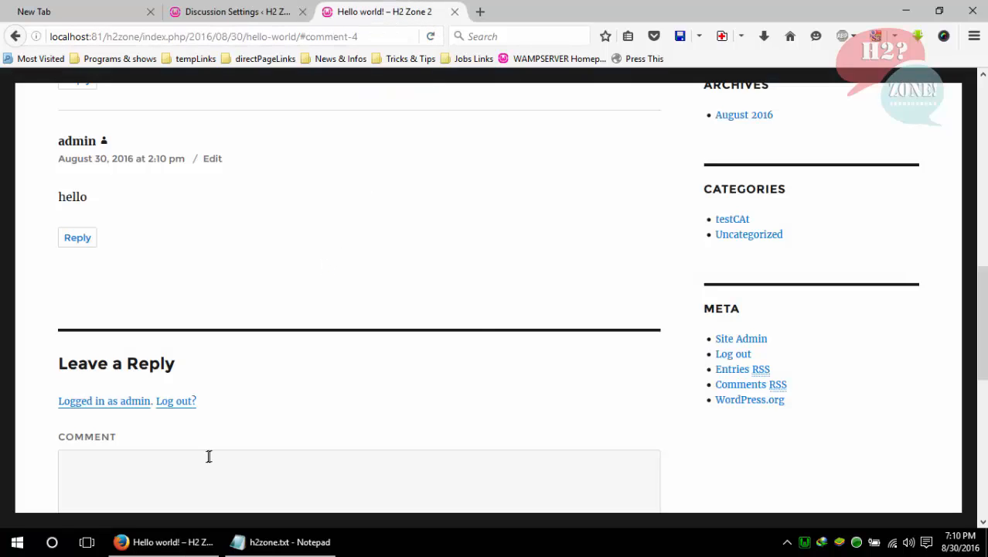
{"action": "scroll", "coordinate": [933, 270], "scroll_direction": "down", "scroll_amount": 5}
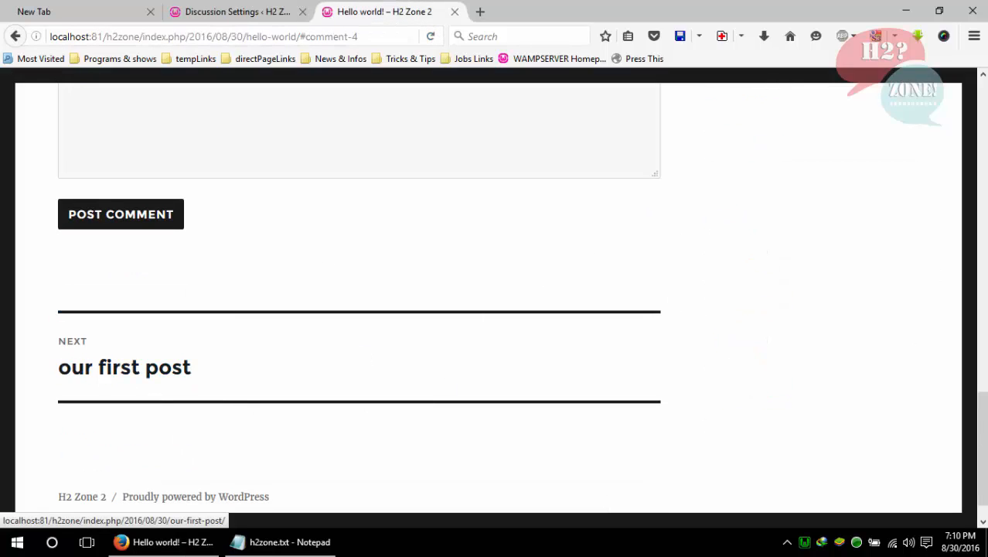
{"action": "scroll", "coordinate": [395, 370], "scroll_direction": "up", "scroll_amount": 2}
{"action": "left_click", "coordinate": [410, 206]}
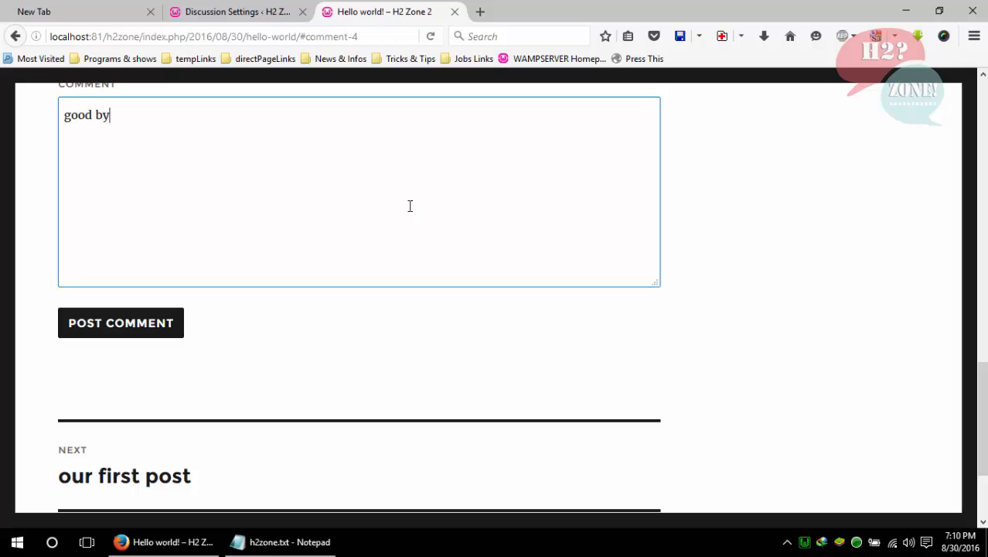
{"action": "left_click", "coordinate": [128, 329]}
{"action": "left_click_drag", "start_coordinate": [983, 354], "coordinate": [983, 329]}
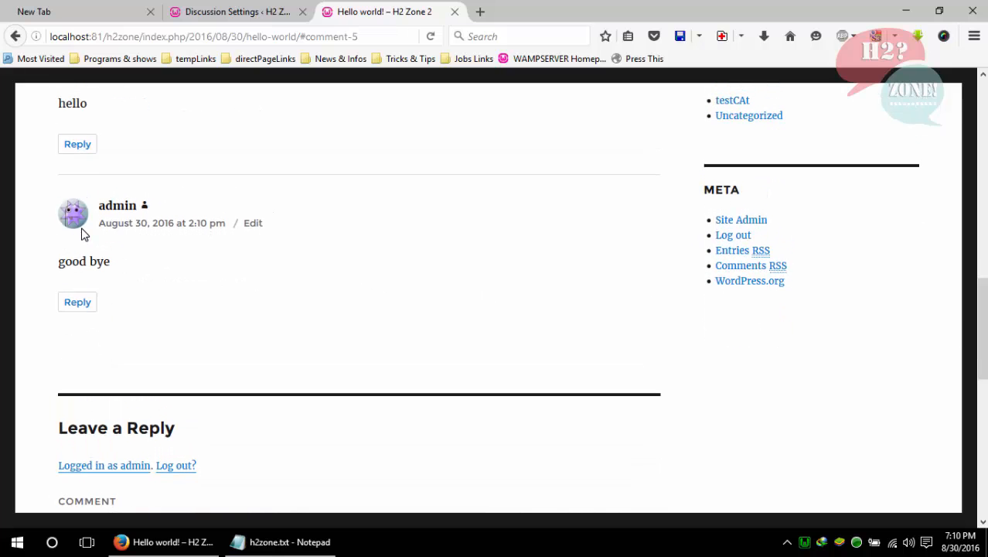
Compare the default avatar chosen in the Discussion settings with the avatars beside the comments on the "Hello world!" post
{"action": "left_click", "coordinate": [263, 11]}
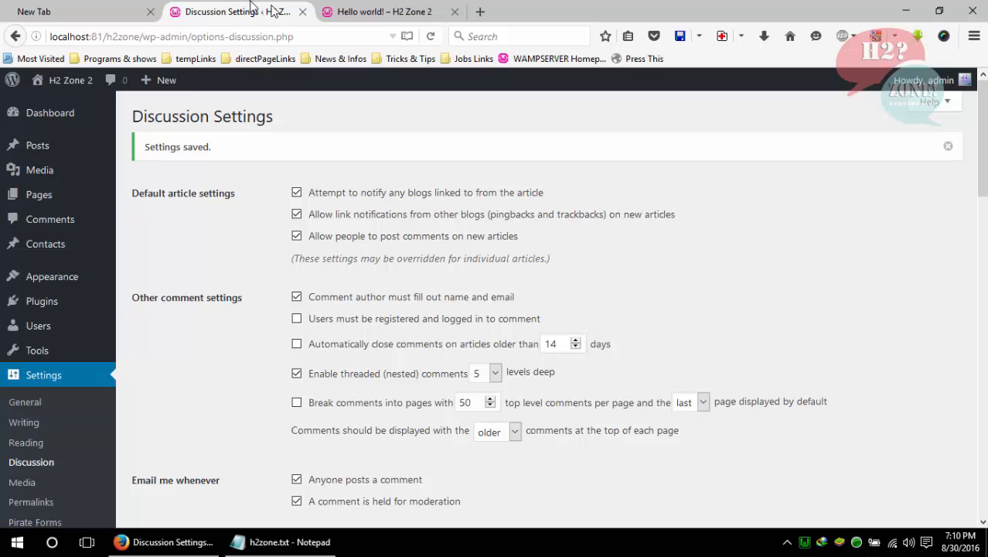
{"action": "left_click_drag", "start_coordinate": [983, 139], "coordinate": [983, 449]}
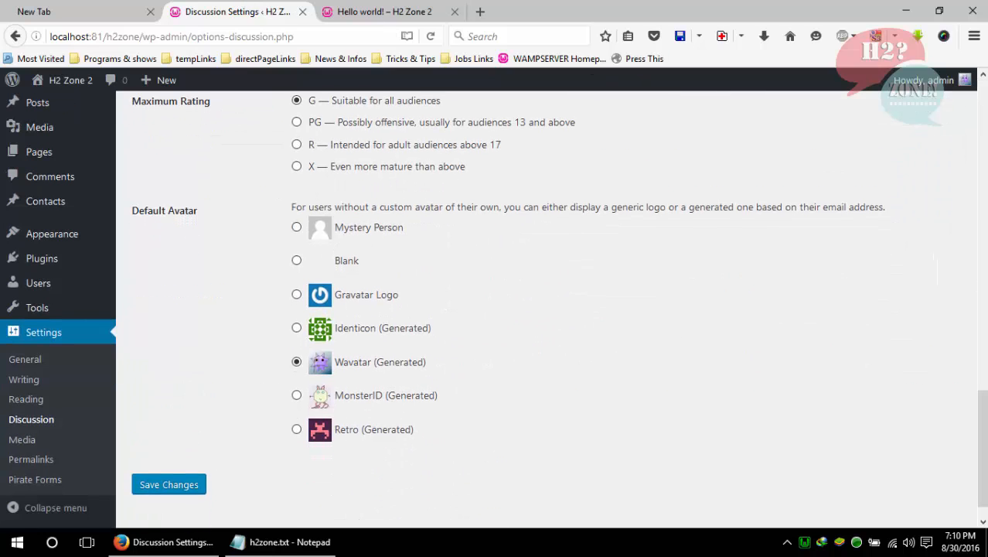
{"action": "left_click", "coordinate": [370, 14]}
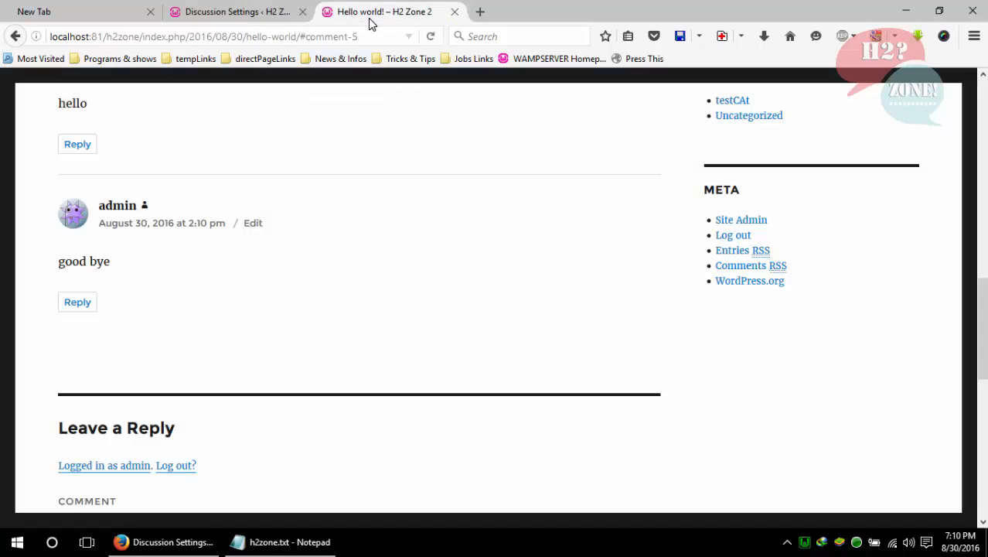
{"action": "scroll", "coordinate": [71, 211], "scroll_direction": "up", "scroll_amount": 2}
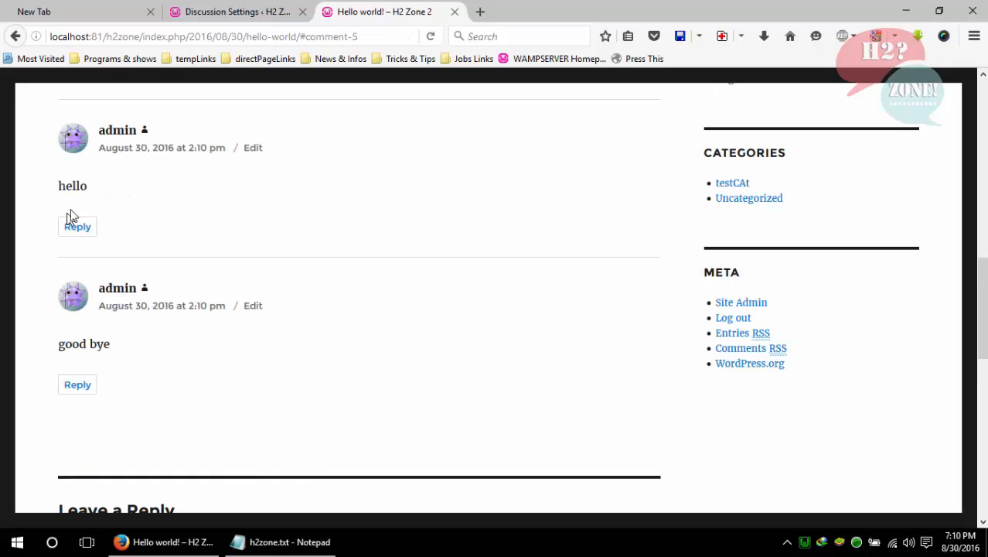
{"action": "left_click", "coordinate": [238, 12]}
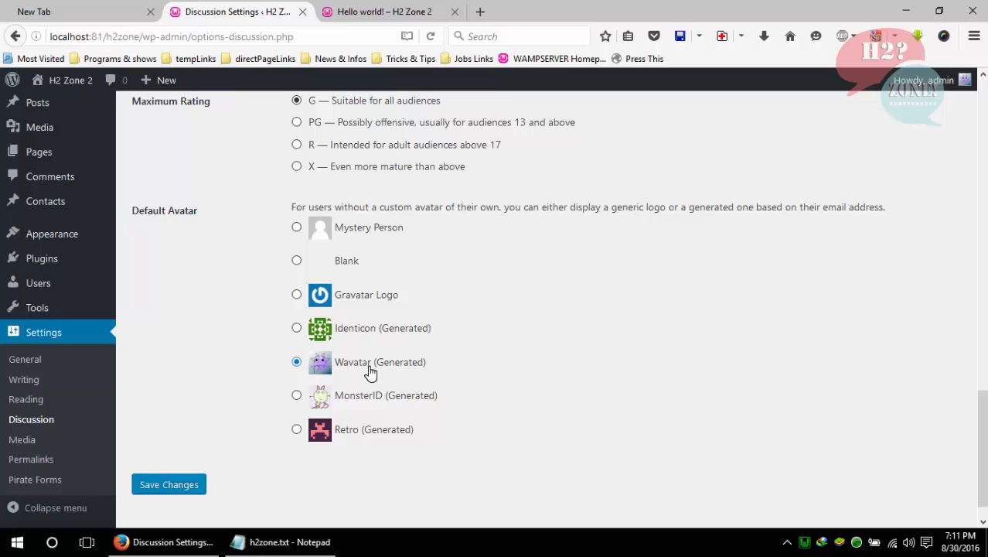
Open the Media settings
{"action": "left_click", "coordinate": [56, 439]}
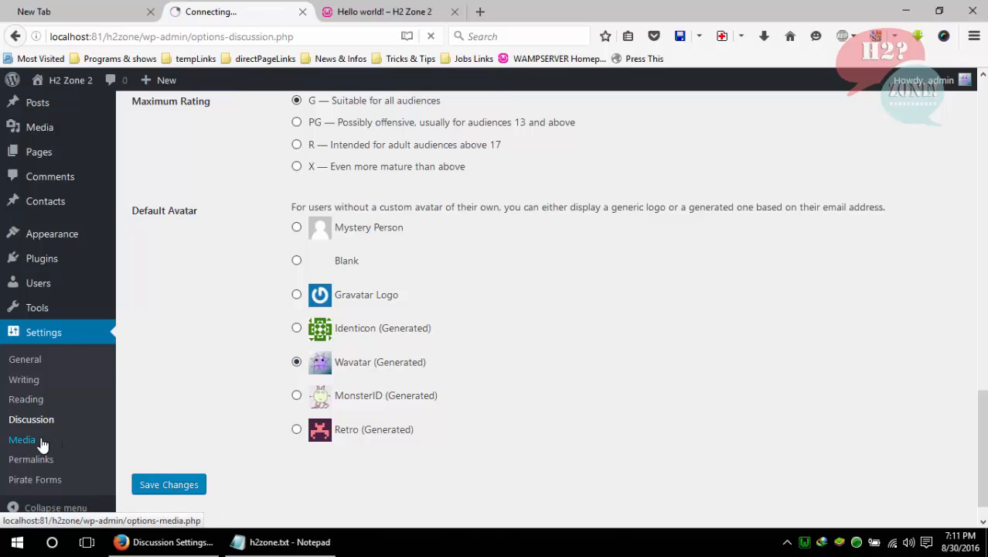